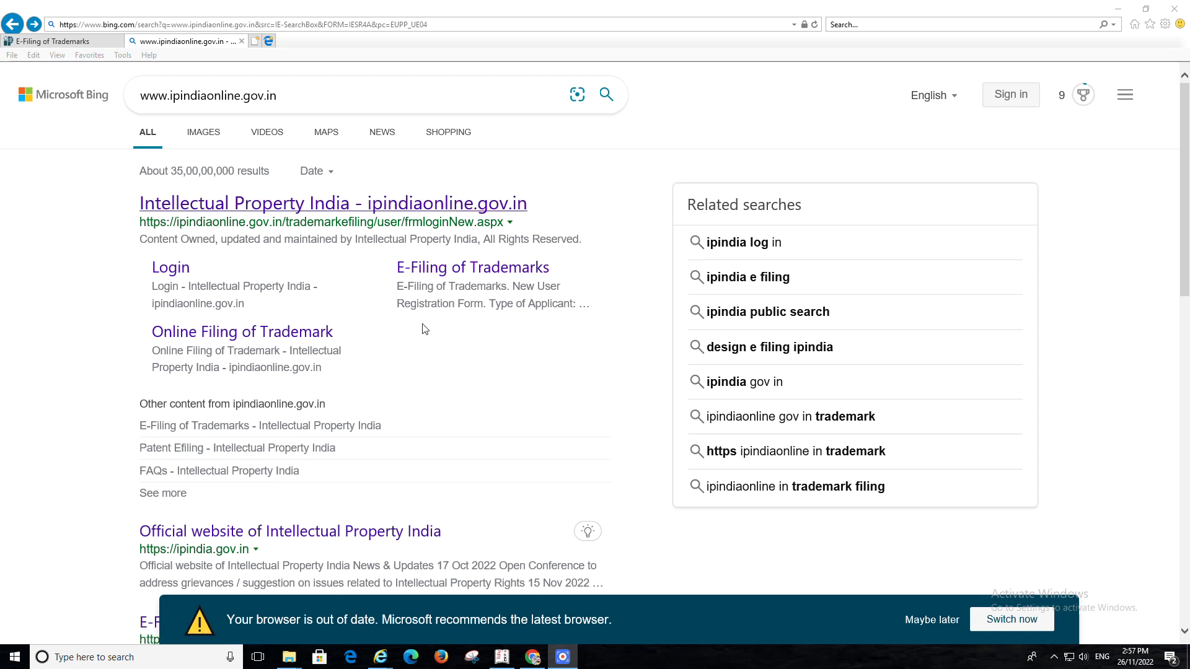
Try the Online Filing of Trademark result in Internet Explorer, then move to Google Chrome
{"action": "left_click", "coordinate": [231, 338]}
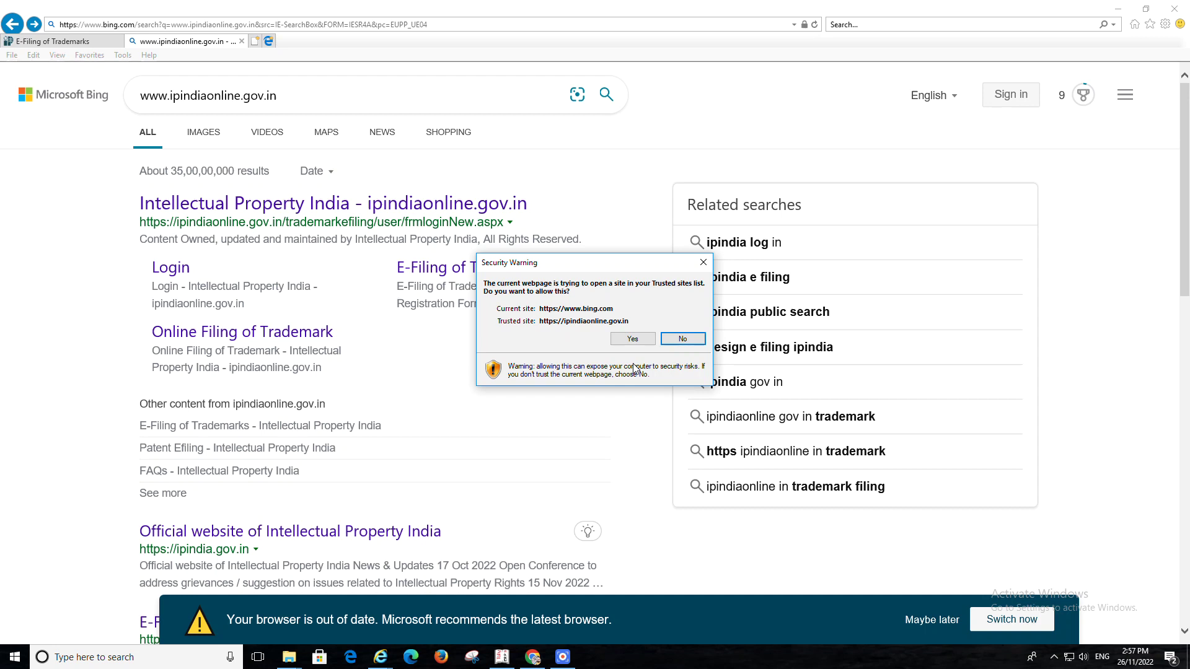
{"action": "left_click", "coordinate": [533, 658]}
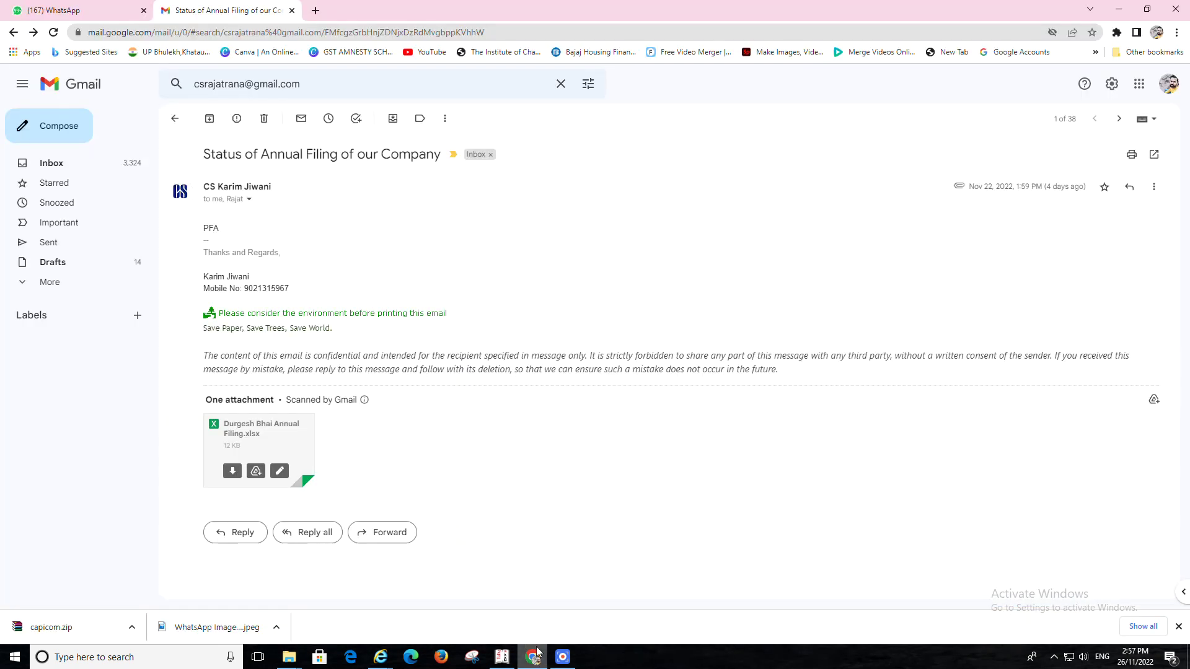
Google 'ip india' in a new Chrome tab and open the IP India Public Search of Trade Marks result
{"action": "left_click", "coordinate": [315, 11]}
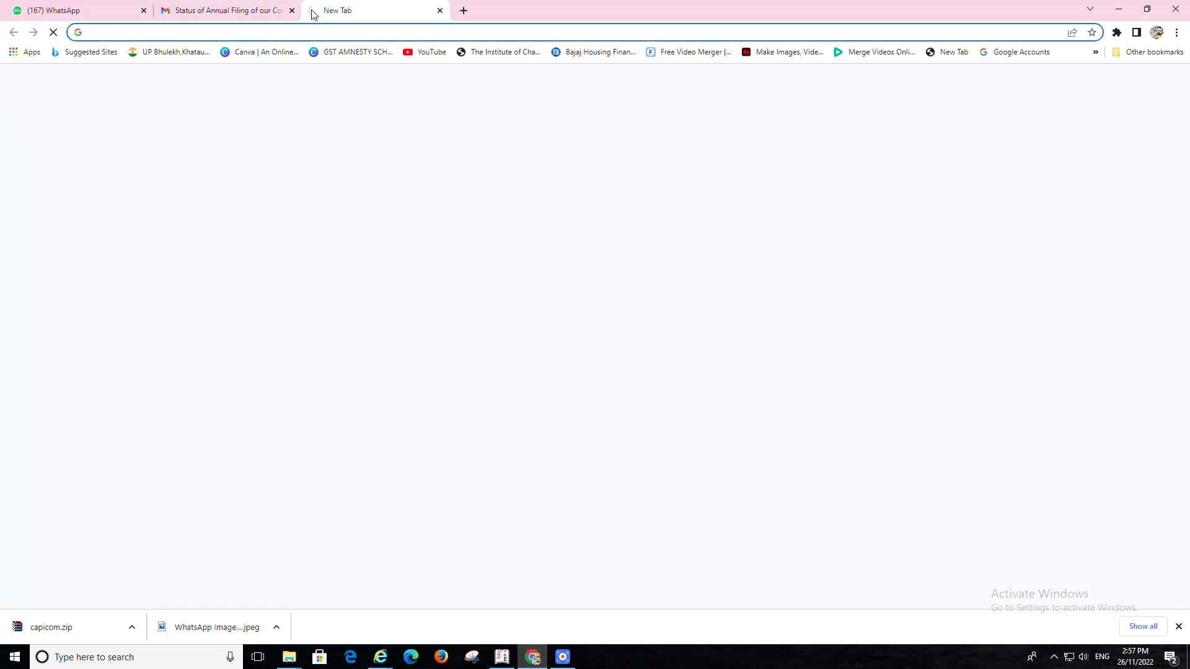
{"action": "type", "text": "ip "}
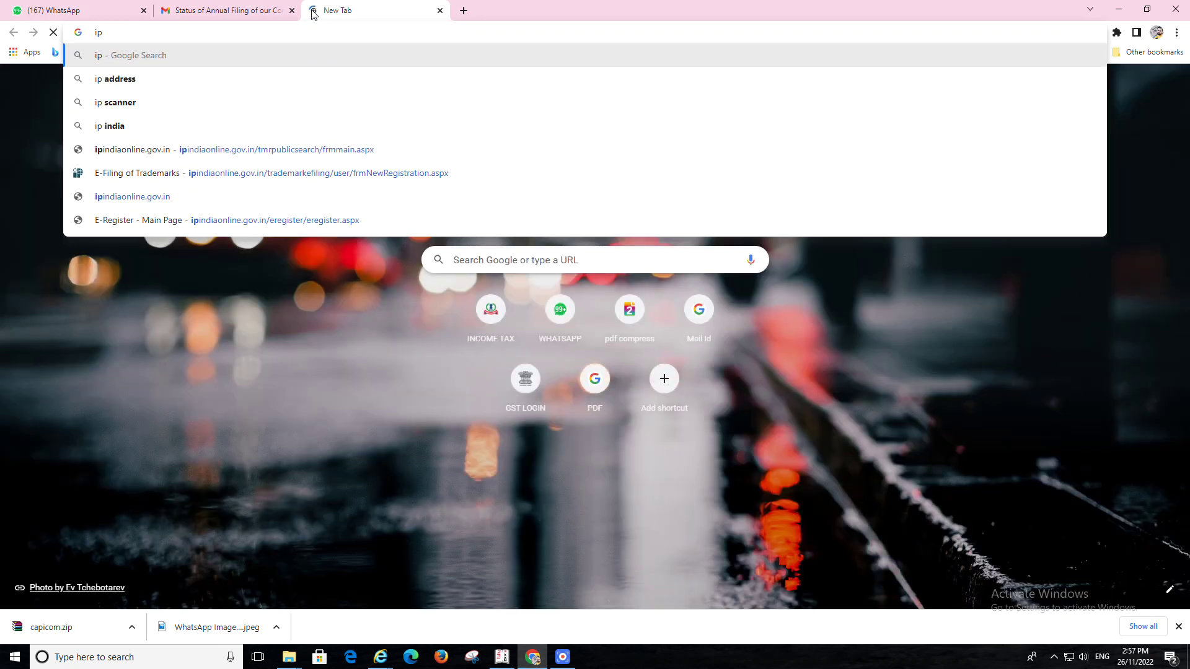
{"action": "type", "text": "in"}
{"action": "key", "text": "Return"}
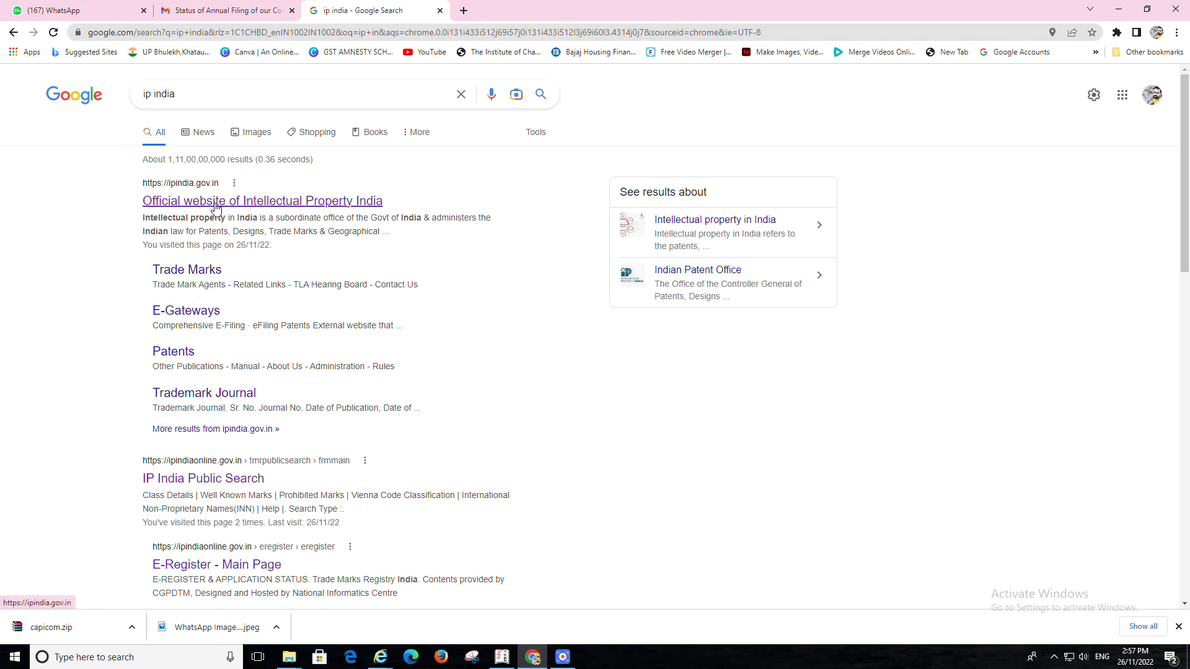
{"action": "left_click", "coordinate": [220, 488]}
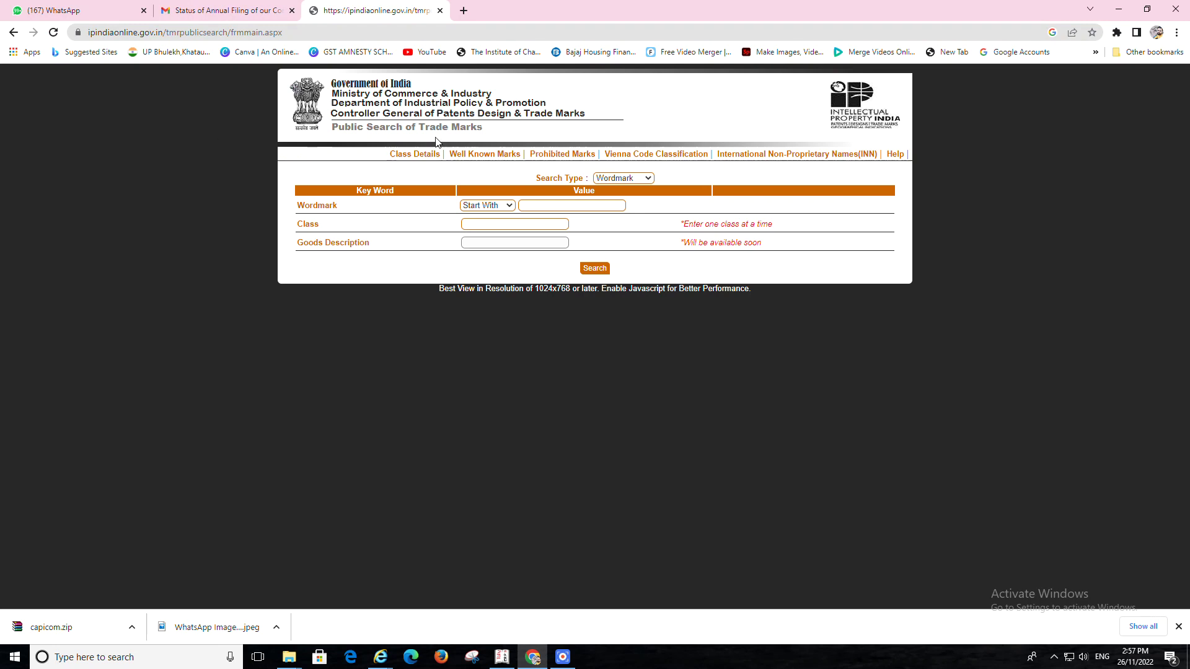
Search Wordmark 'MAKER' in class 11, review the 3 matching trademarks, then start a Next Search
{"action": "left_click", "coordinate": [542, 207]}
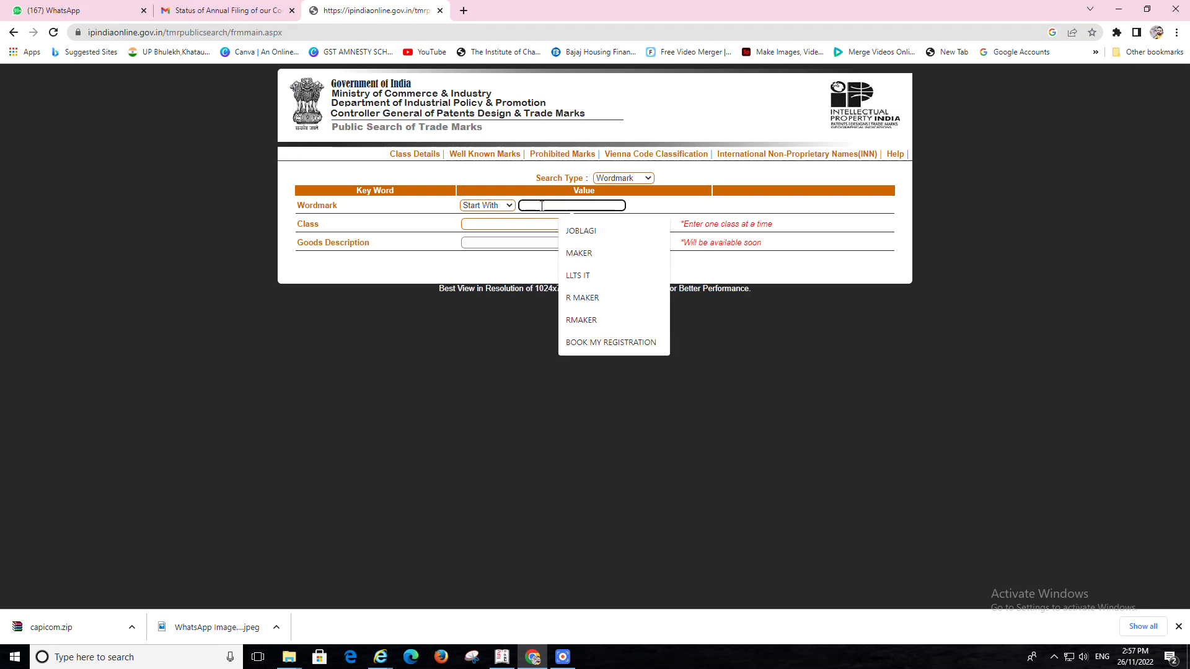
{"action": "left_click", "coordinate": [580, 254]}
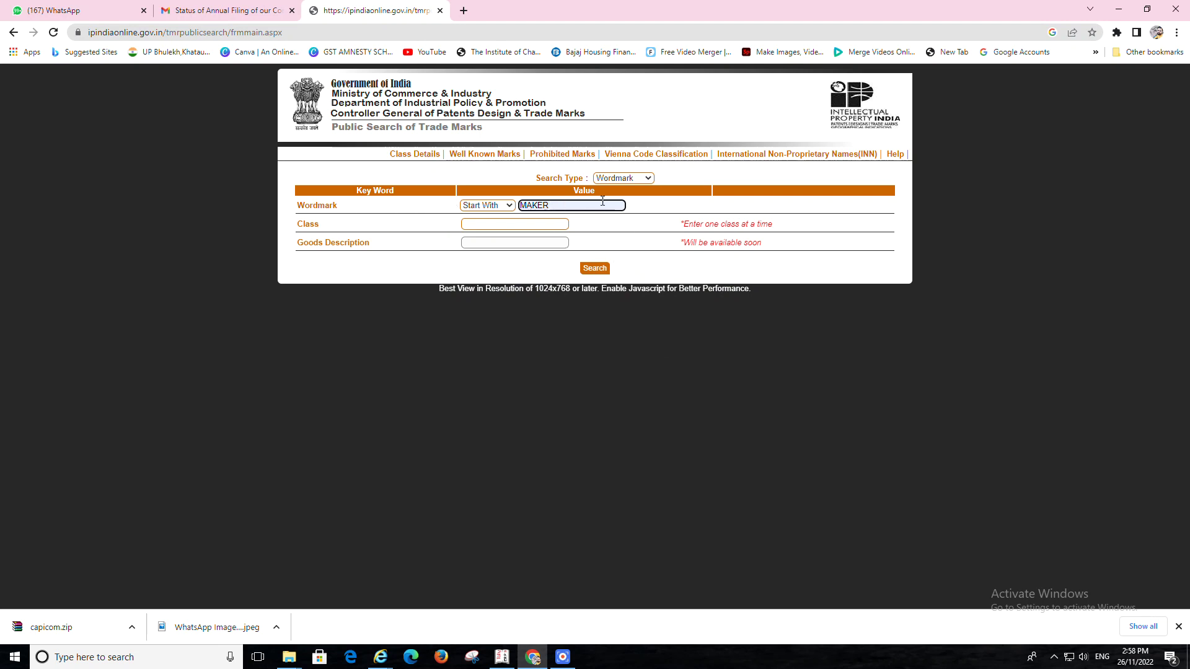
{"action": "left_click", "coordinate": [499, 225]}
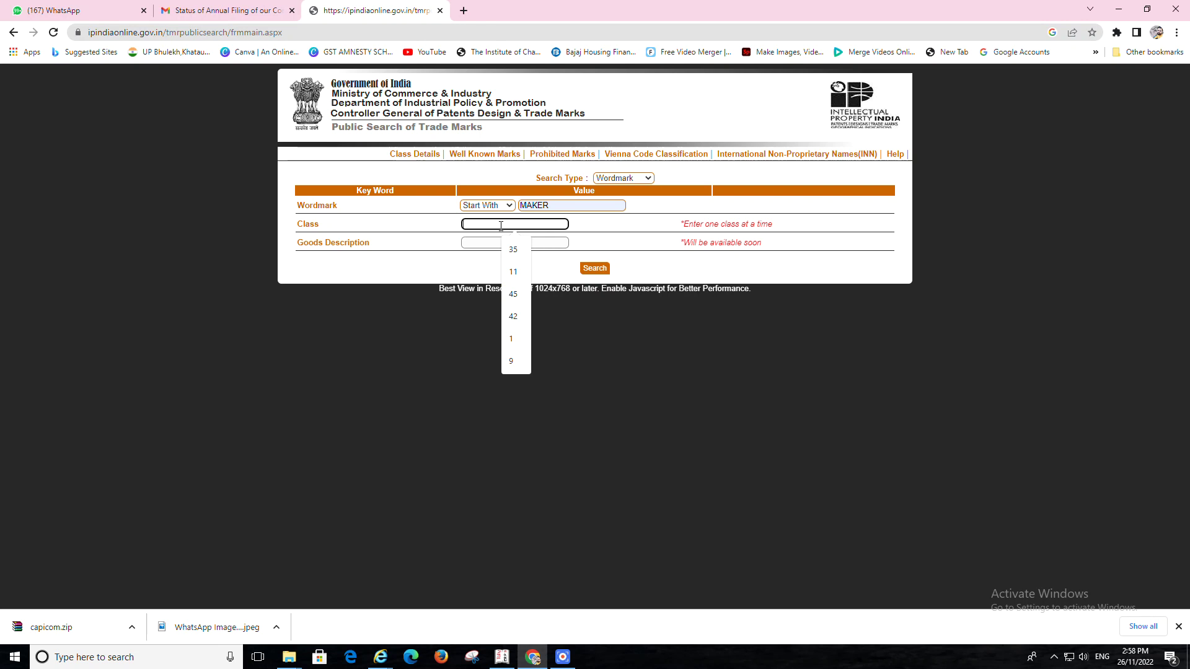
{"action": "left_click", "coordinate": [512, 272]}
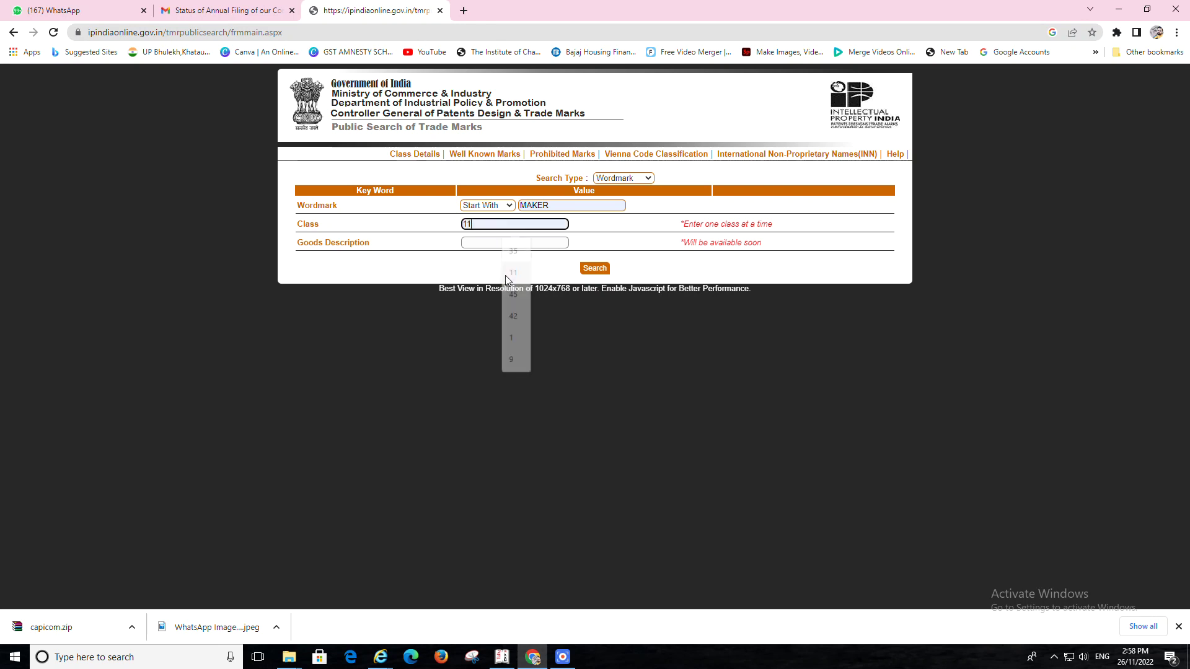
{"action": "left_click", "coordinate": [592, 271]}
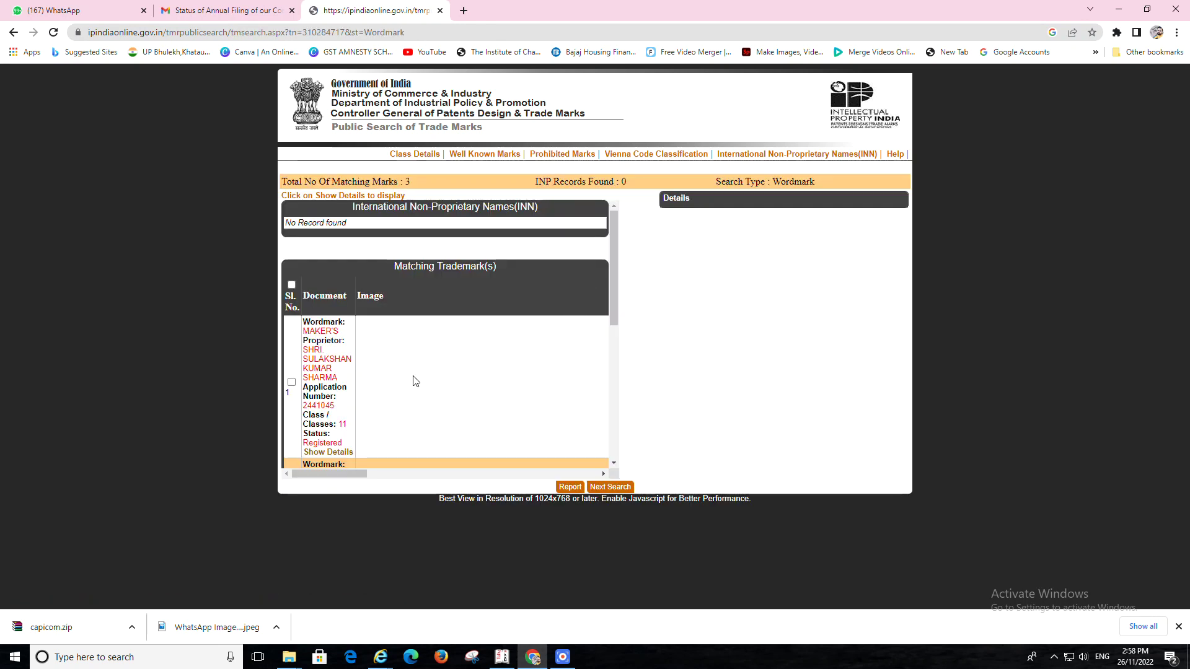
{"action": "scroll", "coordinate": [372, 366], "scroll_direction": "down", "scroll_amount": 6}
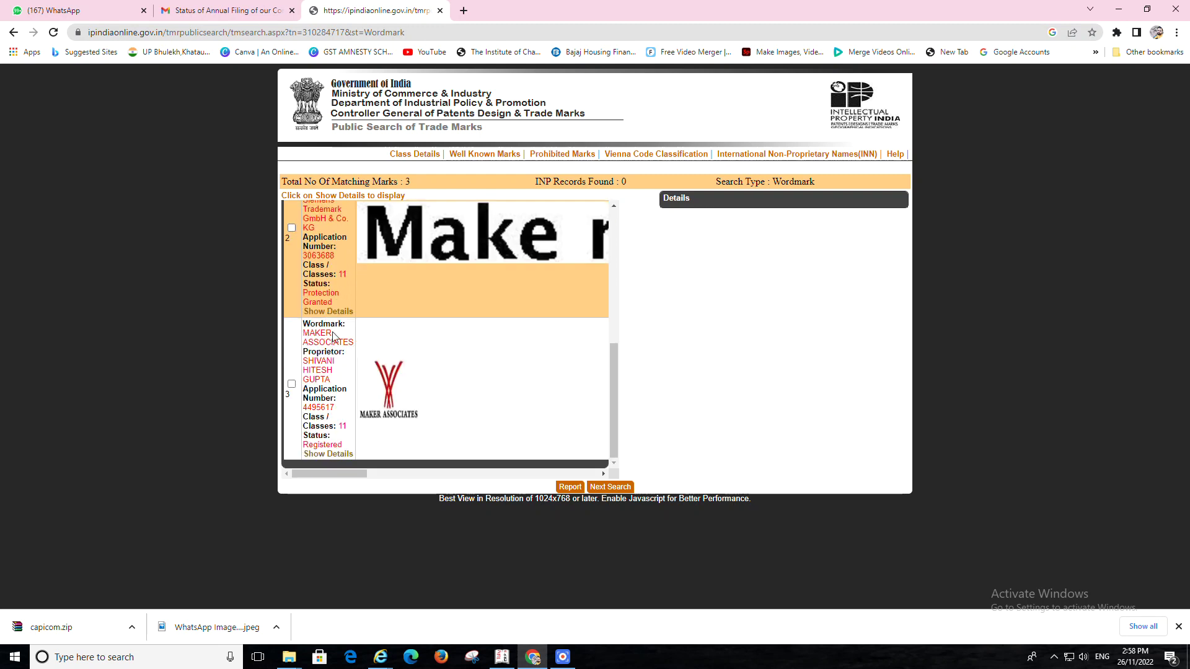
{"action": "scroll", "coordinate": [338, 338], "scroll_direction": "up", "scroll_amount": 8}
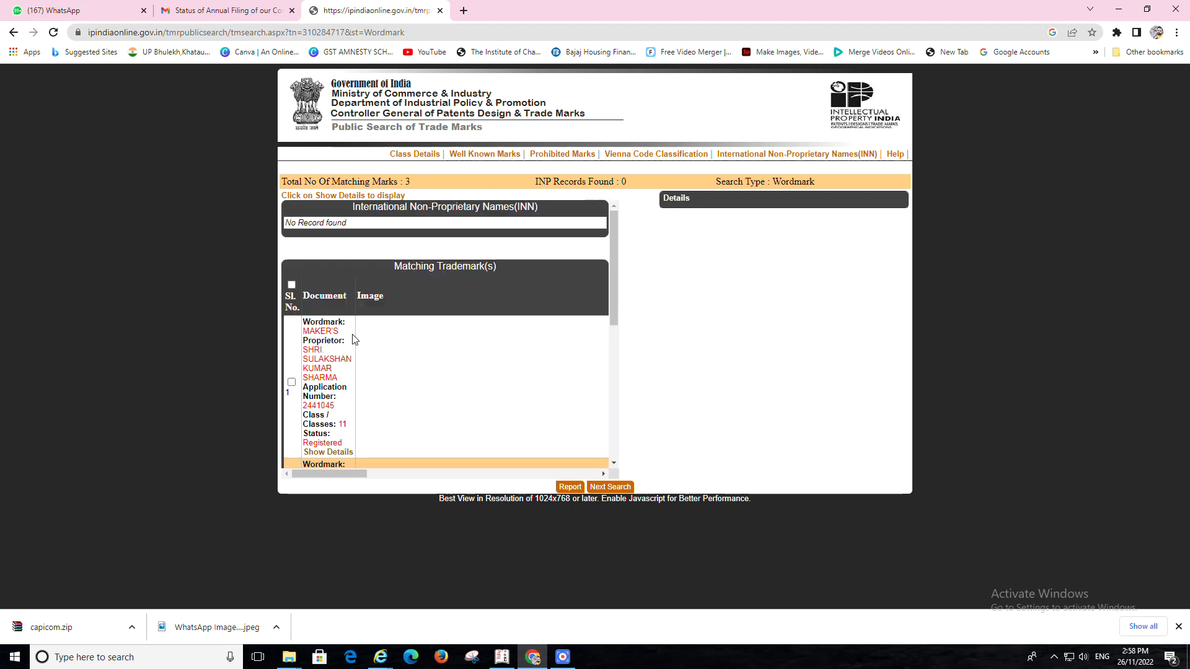
{"action": "left_click", "coordinate": [592, 490]}
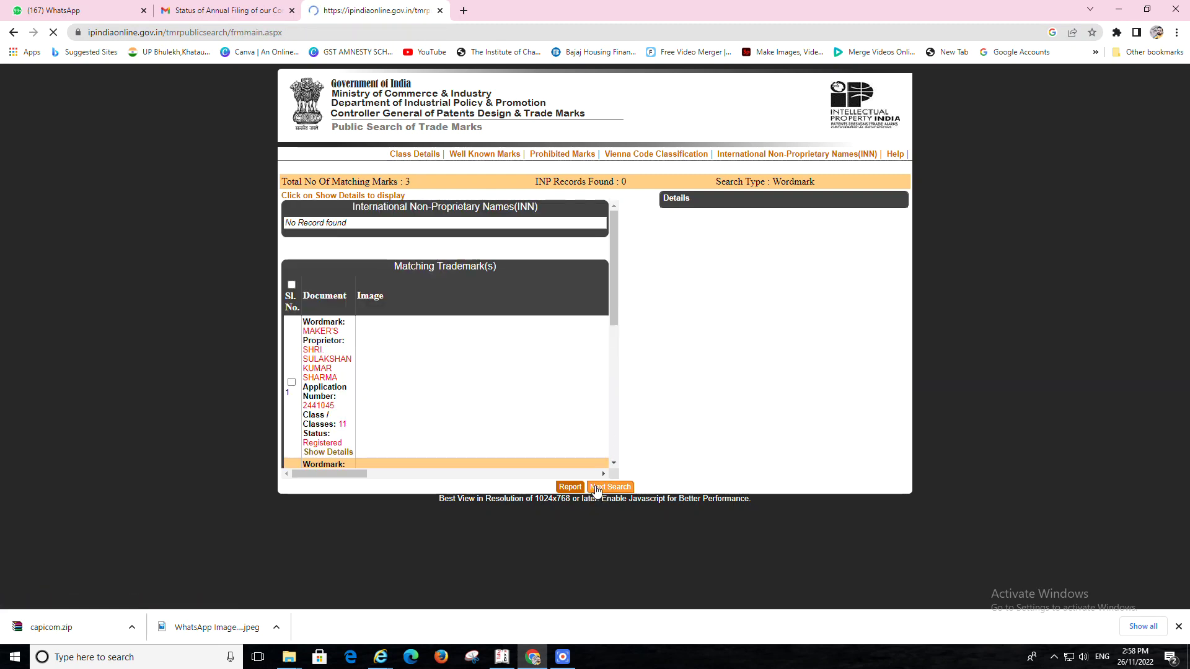
Search Wordmark 'LLTS IT' in class 11, find no matches, and return to a blank form
{"action": "left_click", "coordinate": [560, 203]}
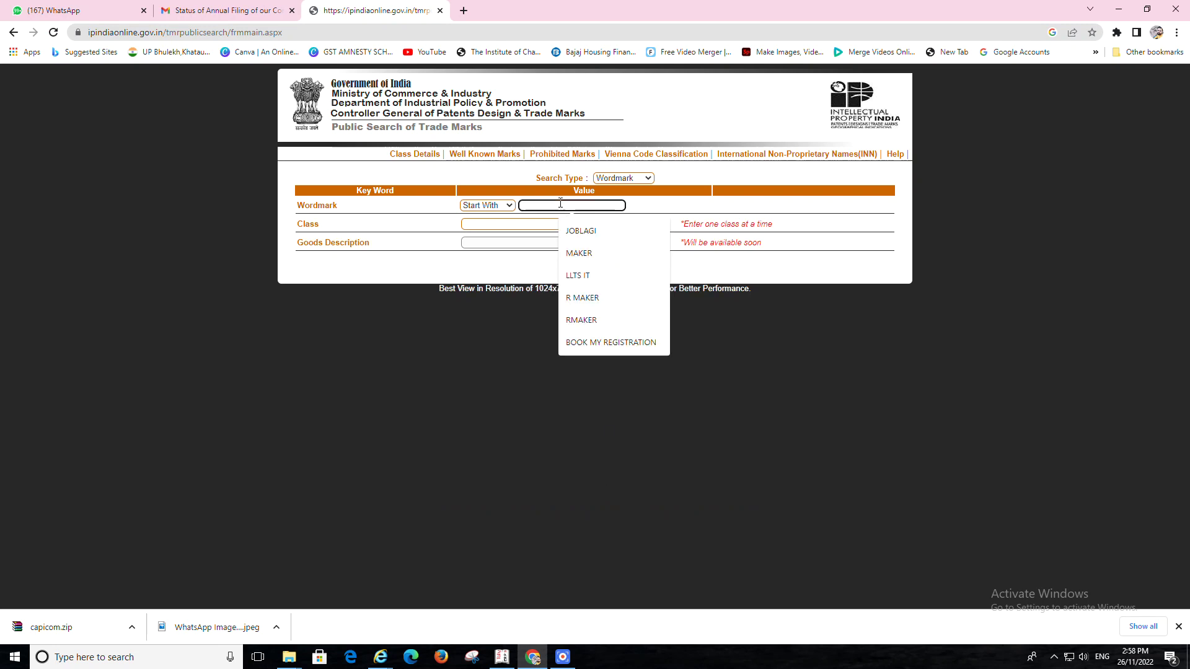
{"action": "left_click", "coordinate": [582, 277]}
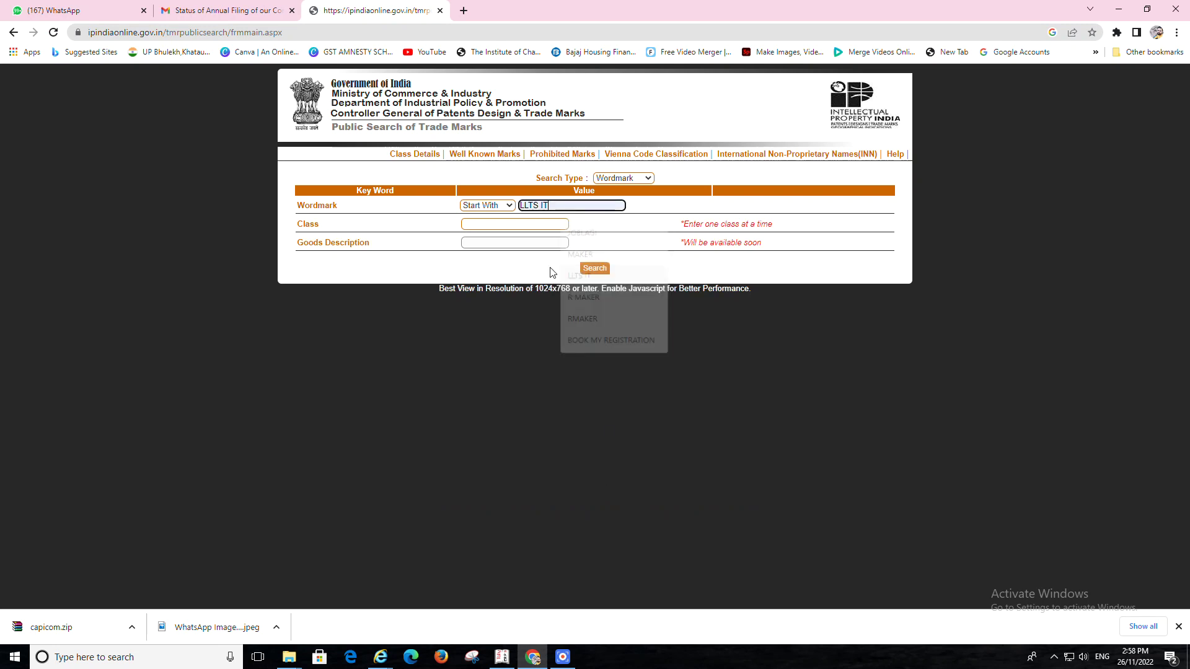
{"action": "left_click", "coordinate": [486, 228]}
{"action": "left_click", "coordinate": [514, 274]}
{"action": "left_click", "coordinate": [596, 270]}
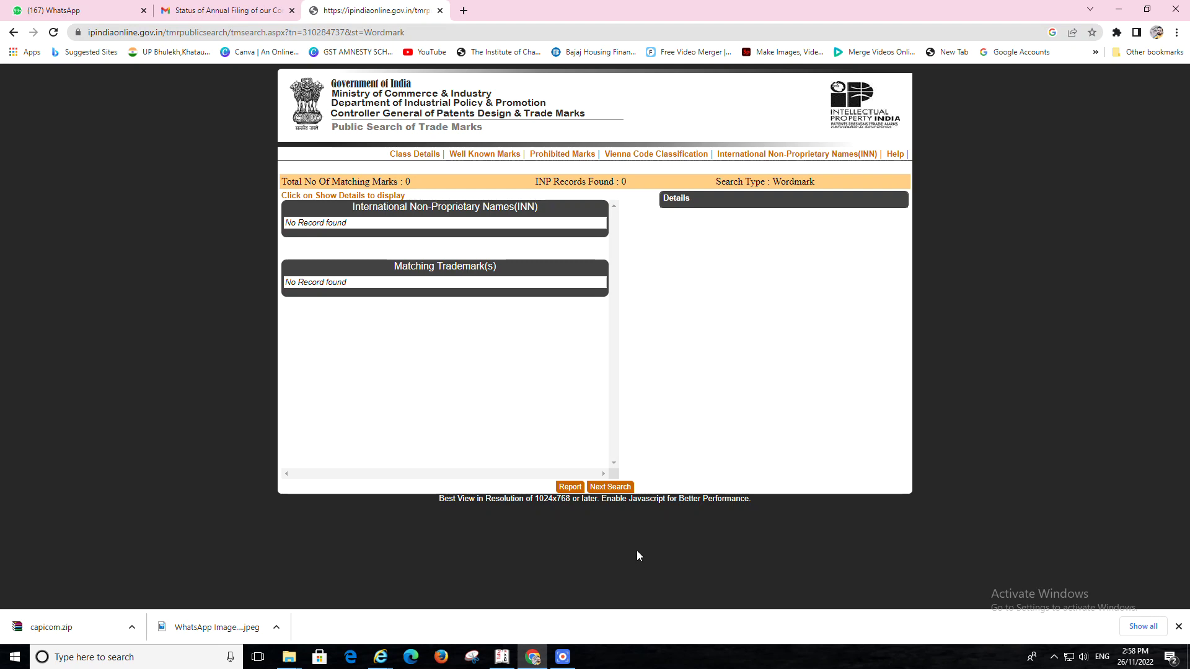
{"action": "left_click", "coordinate": [597, 488]}
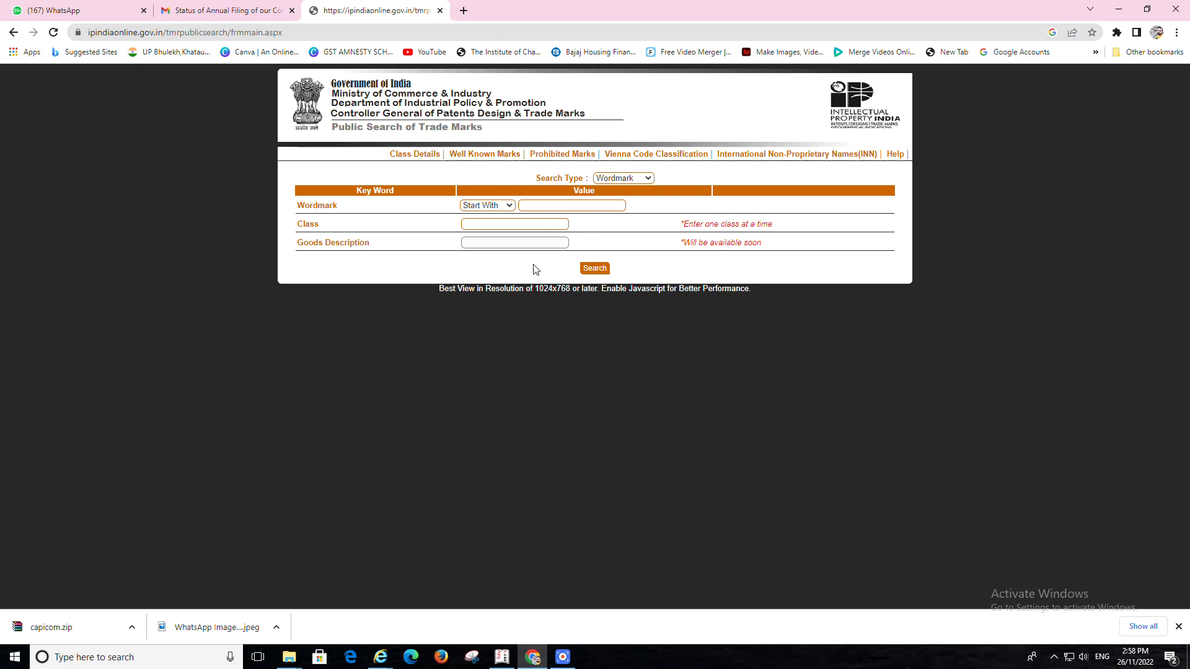
Keep Wordmark as the search type and open the Class Details list of trademark classes
{"action": "left_click", "coordinate": [630, 181]}
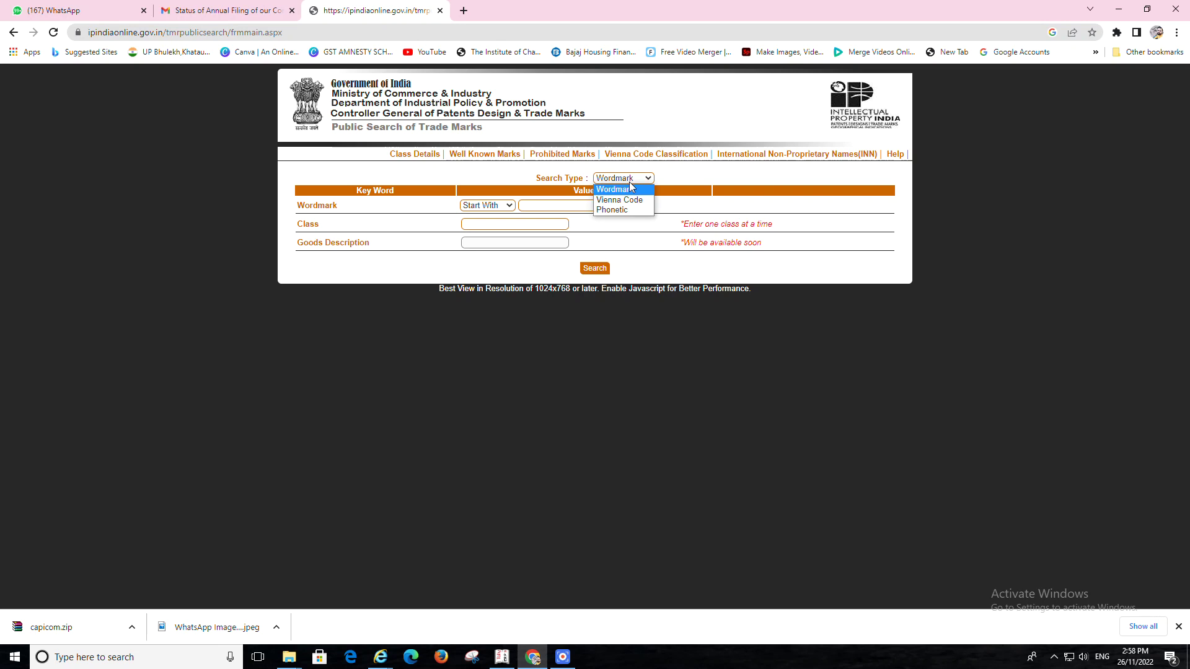
{"action": "left_click", "coordinate": [583, 368]}
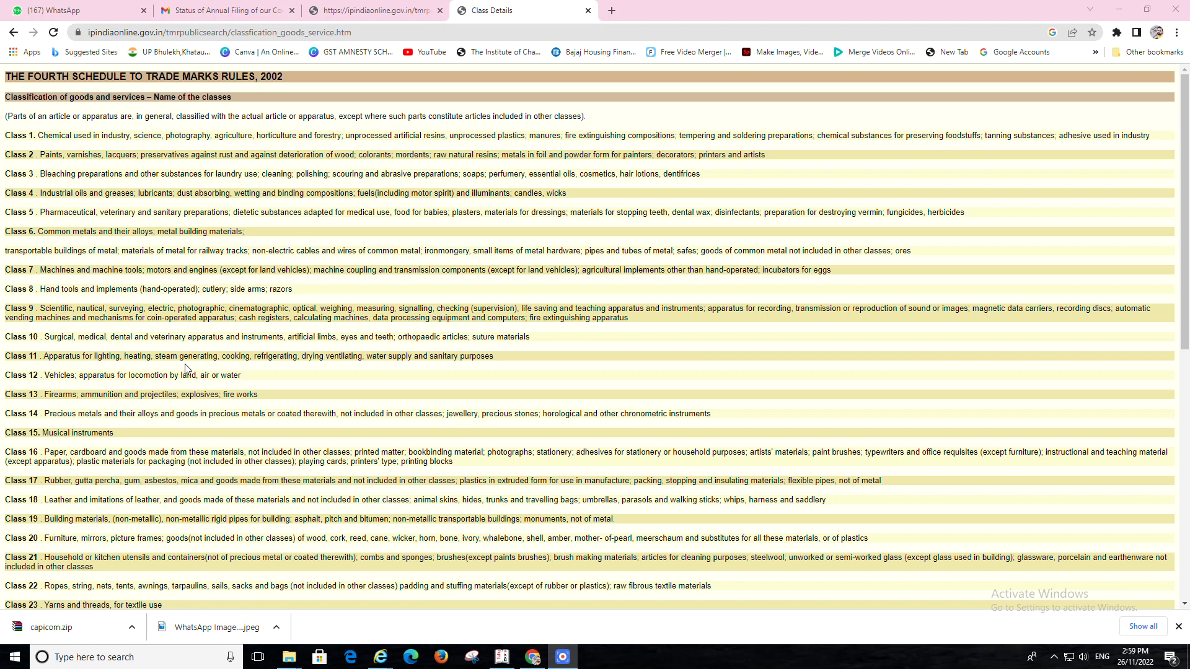
Browse the Class Details list down to services classes 35–45, then go back to the tmrpublicsearch form
{"action": "scroll", "coordinate": [212, 313], "scroll_direction": "down", "scroll_amount": 5}
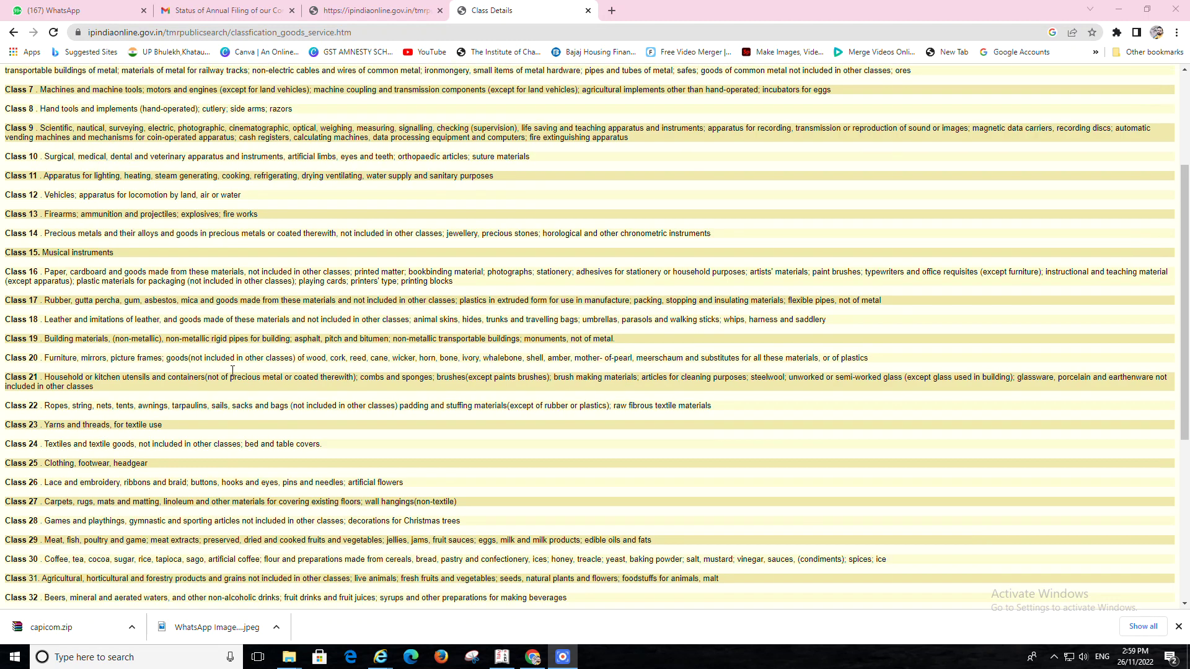
{"action": "scroll", "coordinate": [171, 364], "scroll_direction": "down", "scroll_amount": 3}
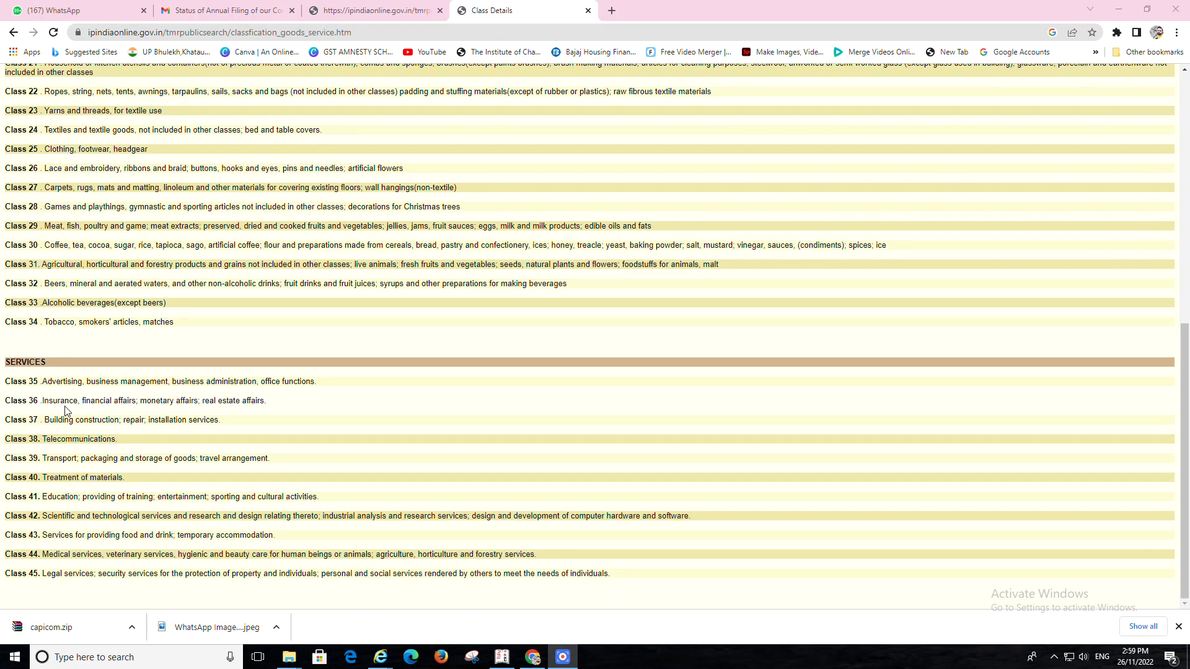
{"action": "scroll", "coordinate": [90, 418], "scroll_direction": "up", "scroll_amount": 7}
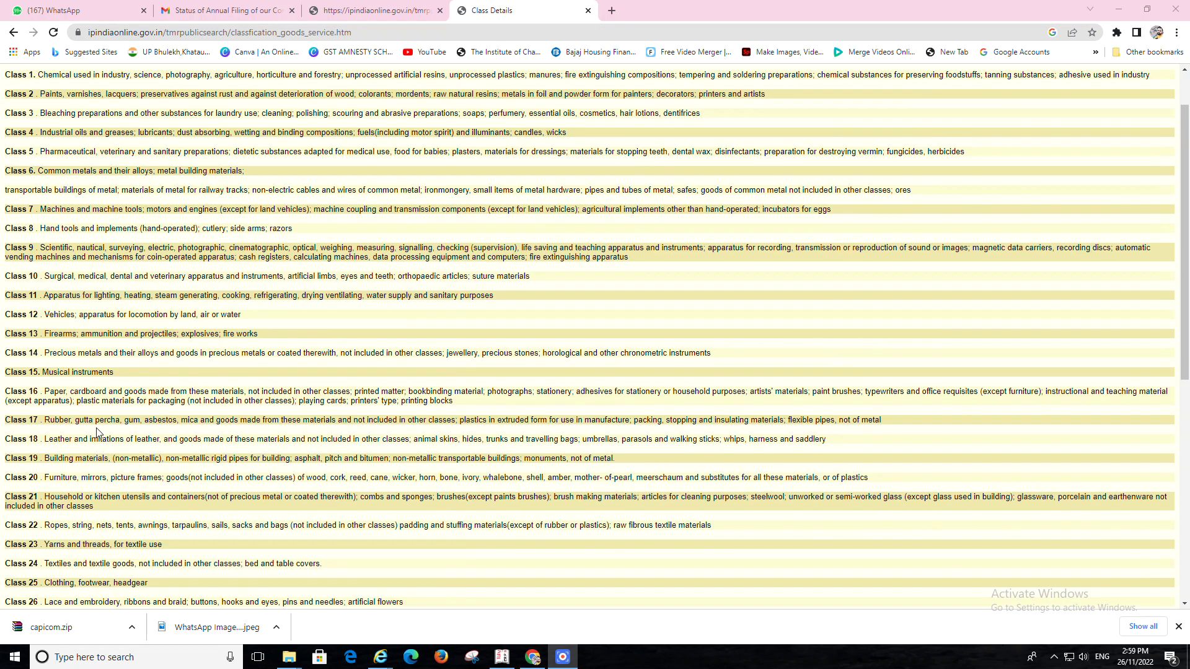
{"action": "scroll", "coordinate": [97, 432], "scroll_direction": "up", "scroll_amount": 2}
{"action": "scroll", "coordinate": [98, 430], "scroll_direction": "down", "scroll_amount": 5}
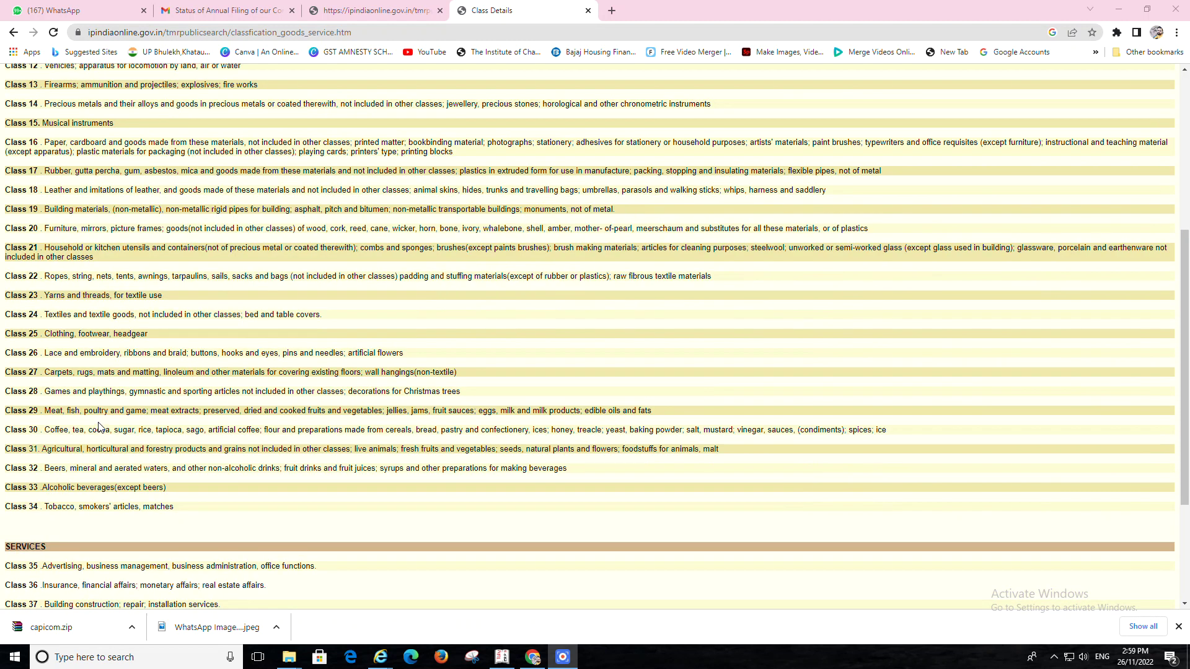
{"action": "scroll", "coordinate": [103, 426], "scroll_direction": "down", "scroll_amount": 1}
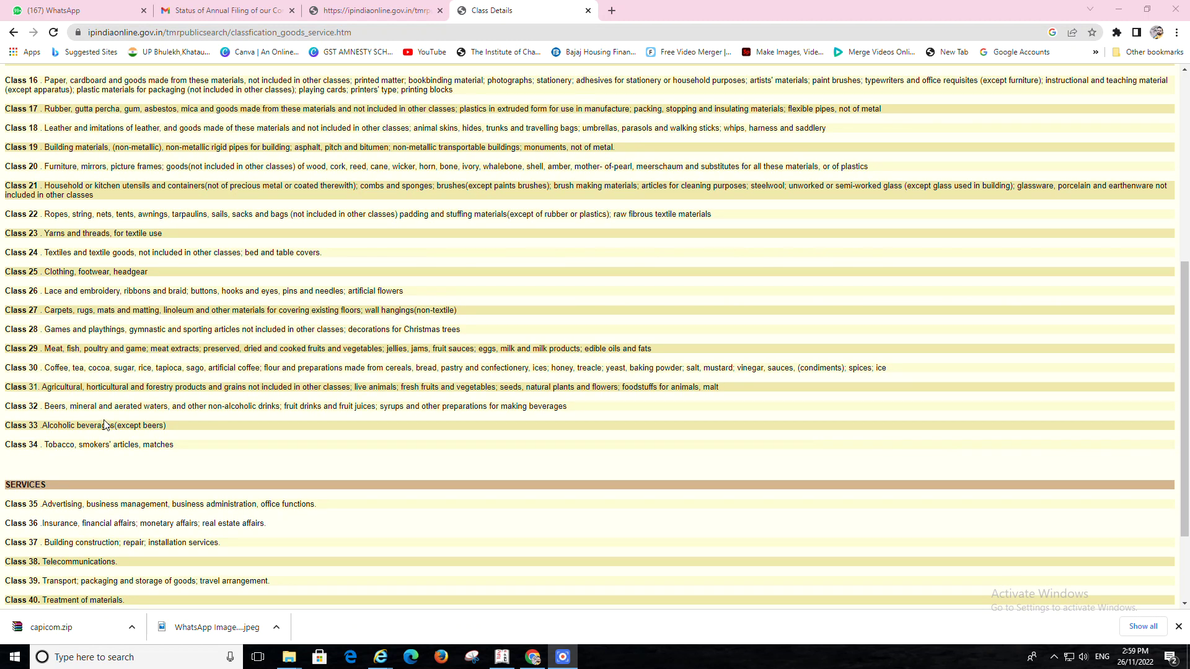
{"action": "scroll", "coordinate": [156, 392], "scroll_direction": "down", "scroll_amount": 2}
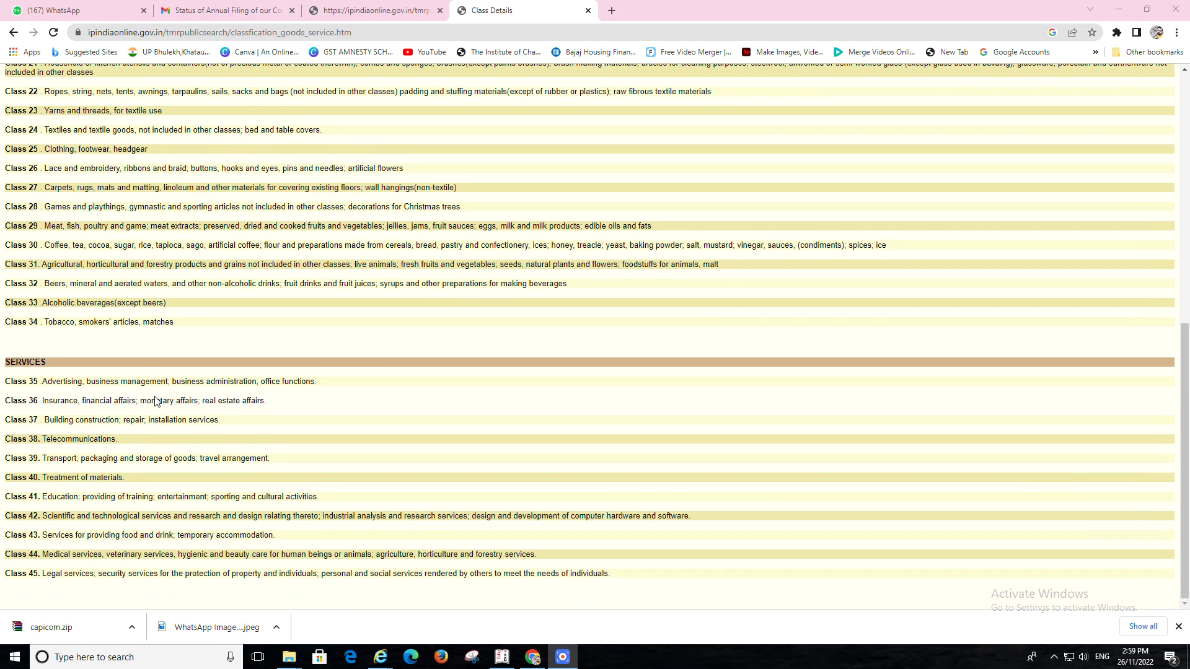
{"action": "scroll", "coordinate": [156, 397], "scroll_direction": "up", "scroll_amount": 8}
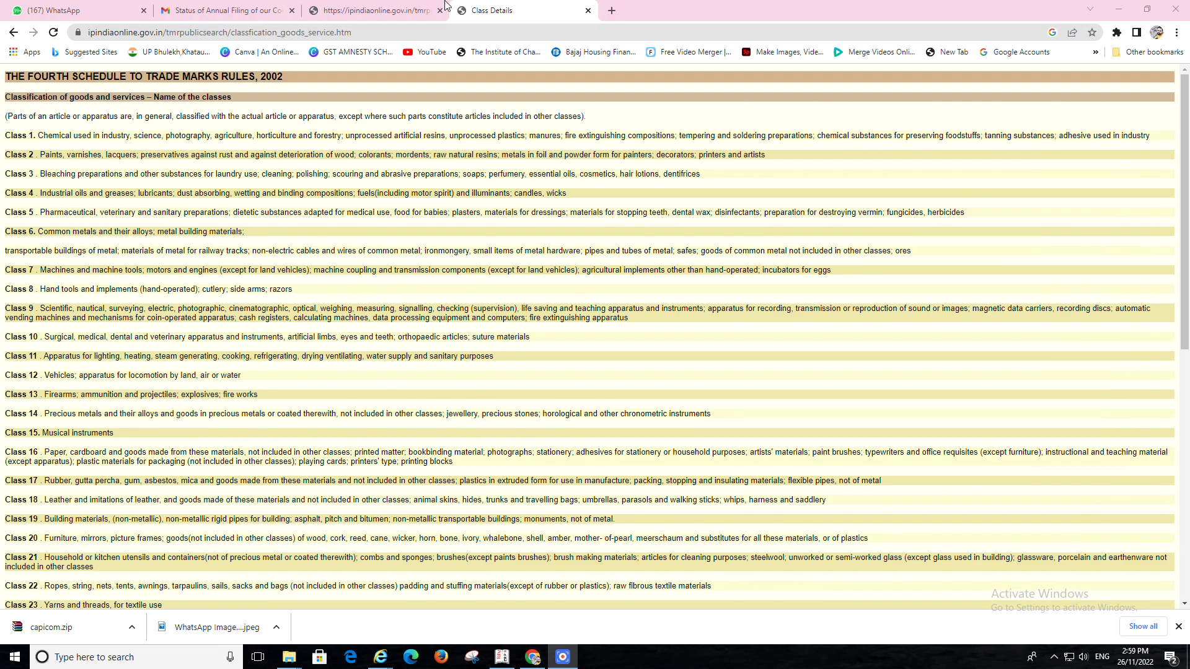
{"action": "left_click", "coordinate": [445, 6]}
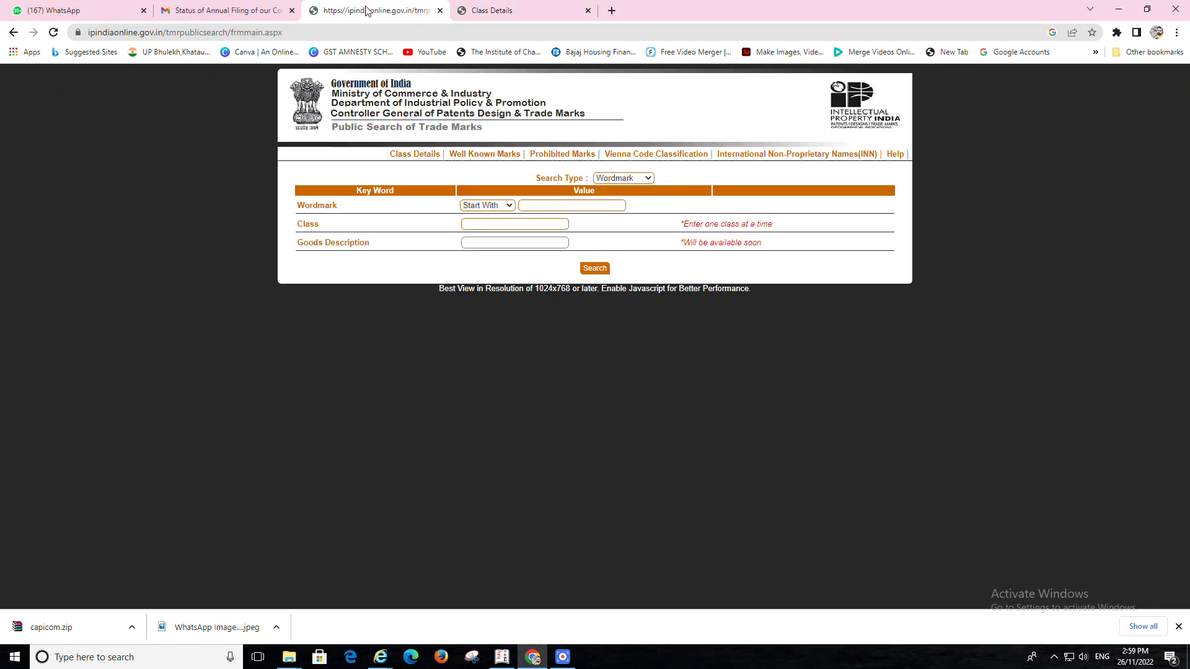
Search Wordmark 'BOOK MY REGISTRATION' in class 35, which returns no matching trademarks
{"action": "left_click", "coordinate": [568, 206]}
{"action": "left_click", "coordinate": [595, 341]}
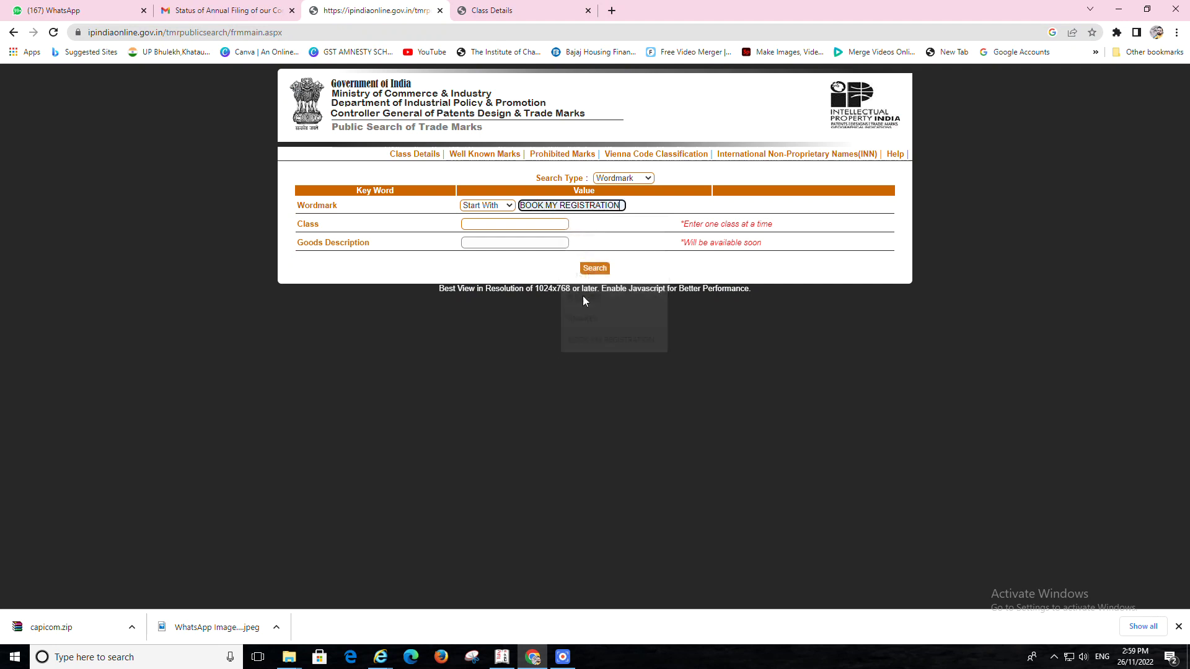
{"action": "left_click", "coordinate": [505, 225]}
{"action": "type", "text": "35"}
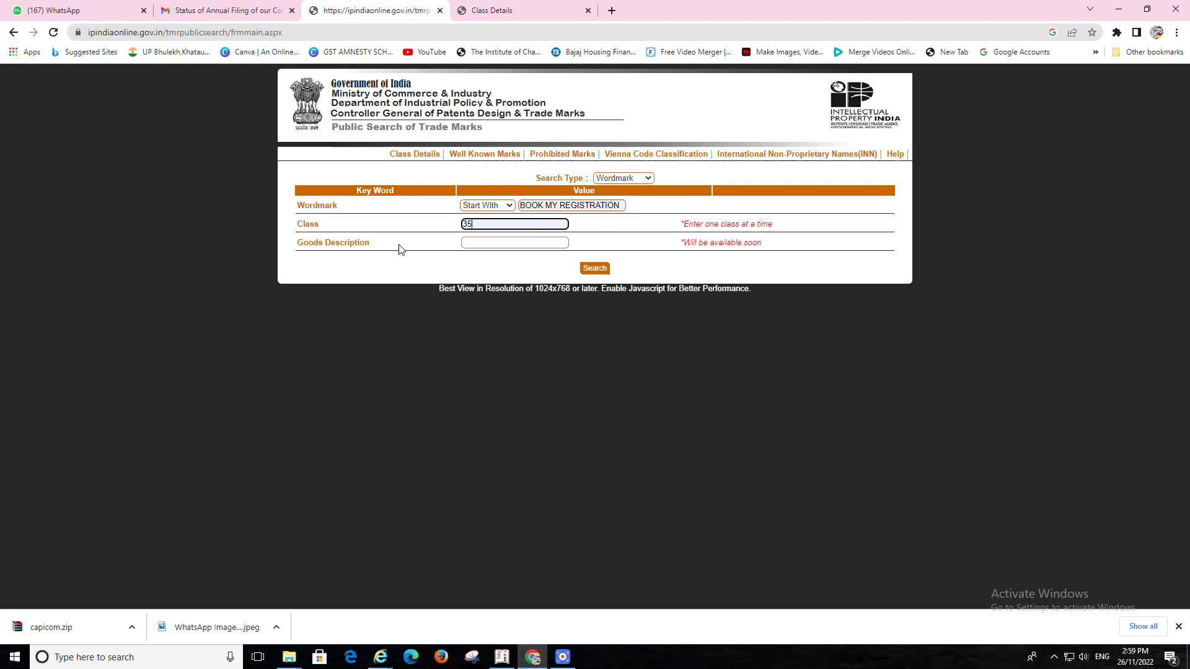
{"action": "left_click", "coordinate": [594, 271]}
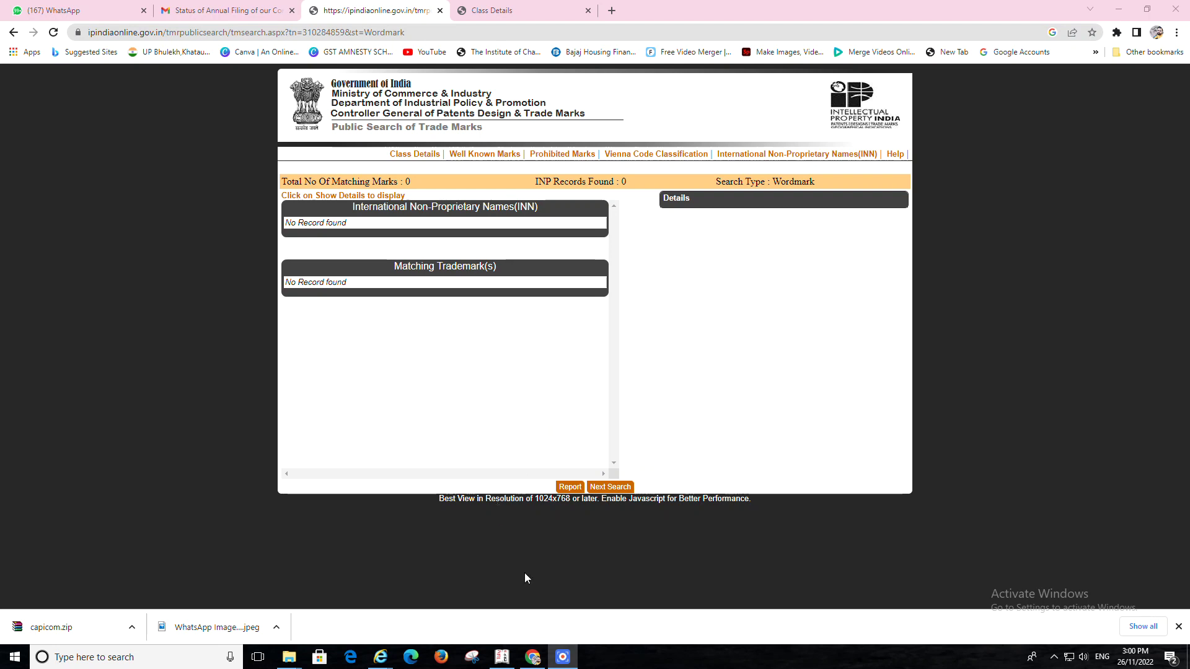
In Internet Explorer, open the Online Filing of Trademark result and accept the Security Warning
{"action": "mouse_move", "coordinate": [380, 658]}
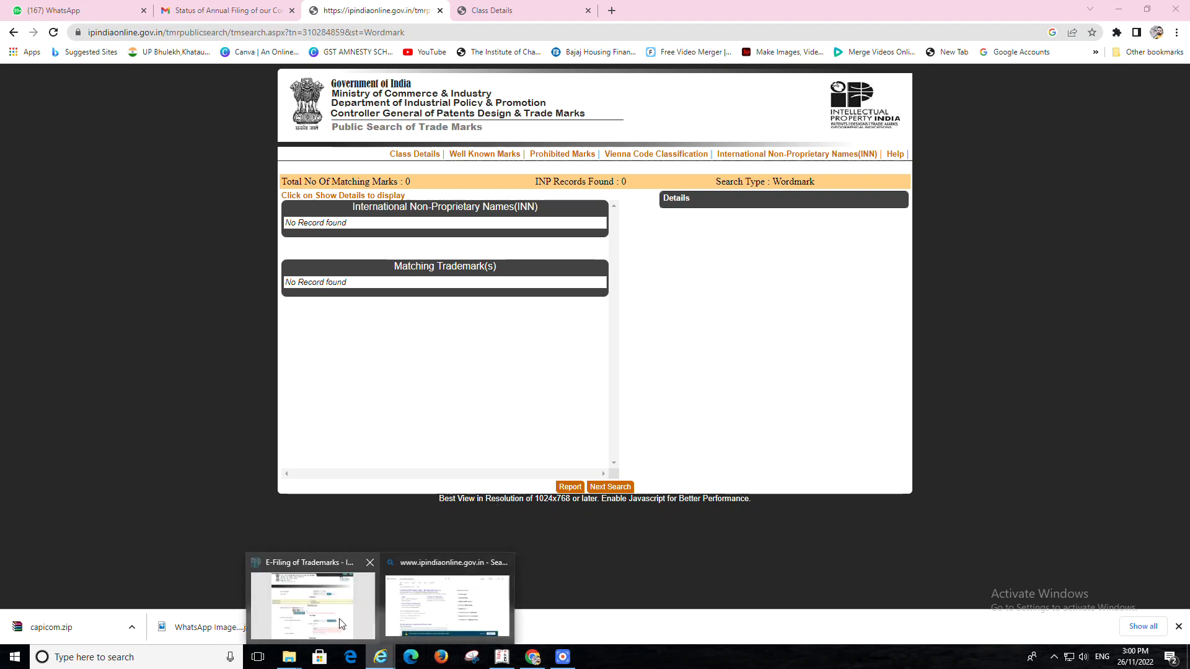
{"action": "left_click", "coordinate": [447, 604]}
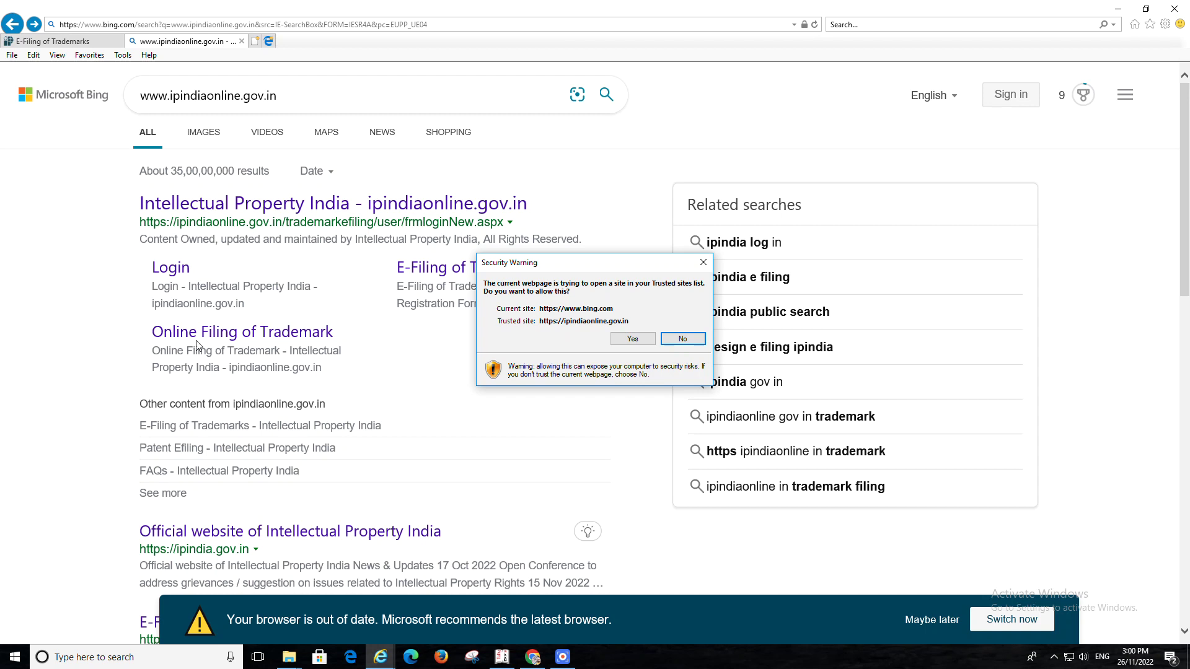
{"action": "left_click", "coordinate": [631, 339]}
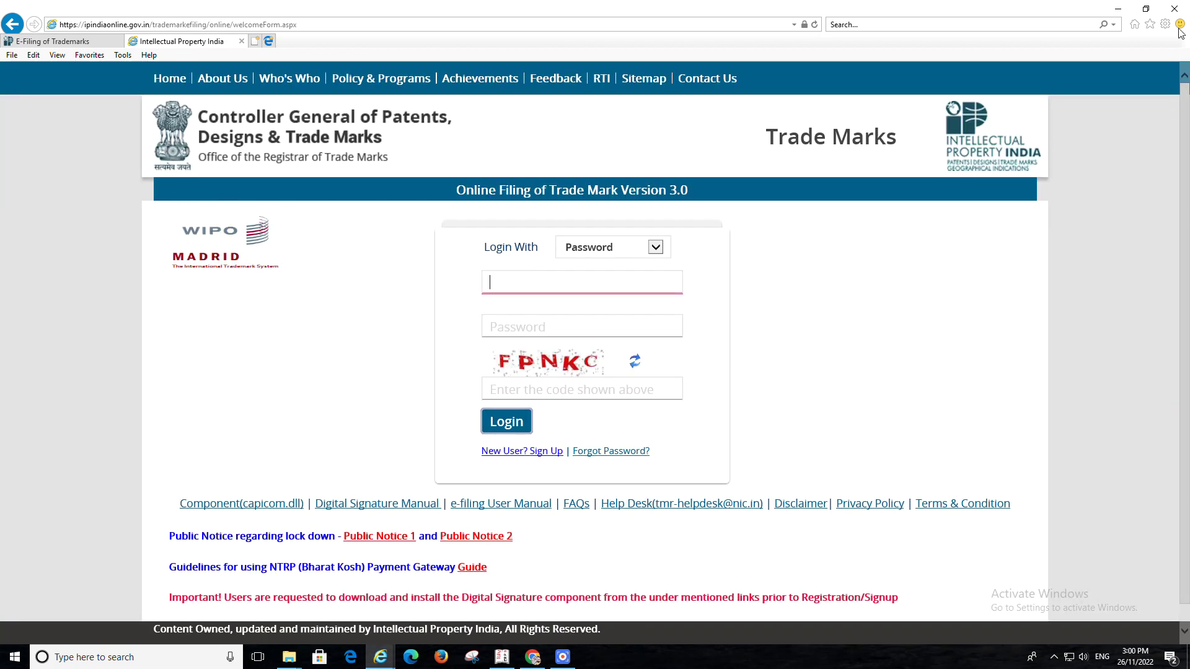
{"action": "left_click", "coordinate": [1166, 24]}
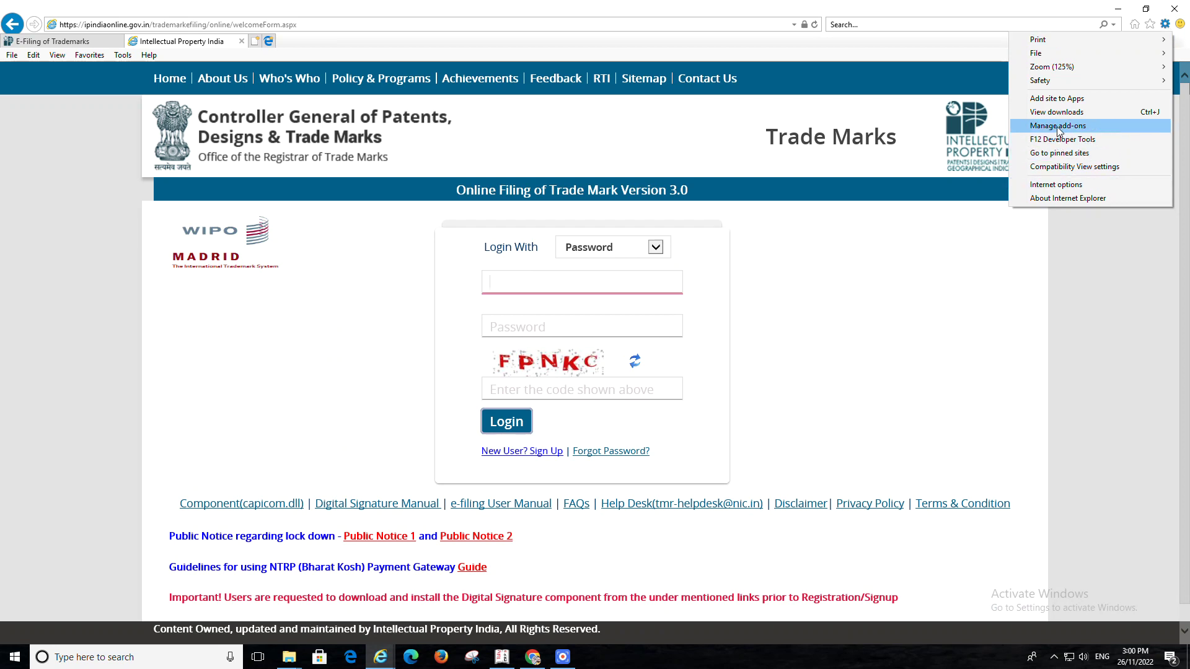
{"action": "left_click", "coordinate": [1059, 184]}
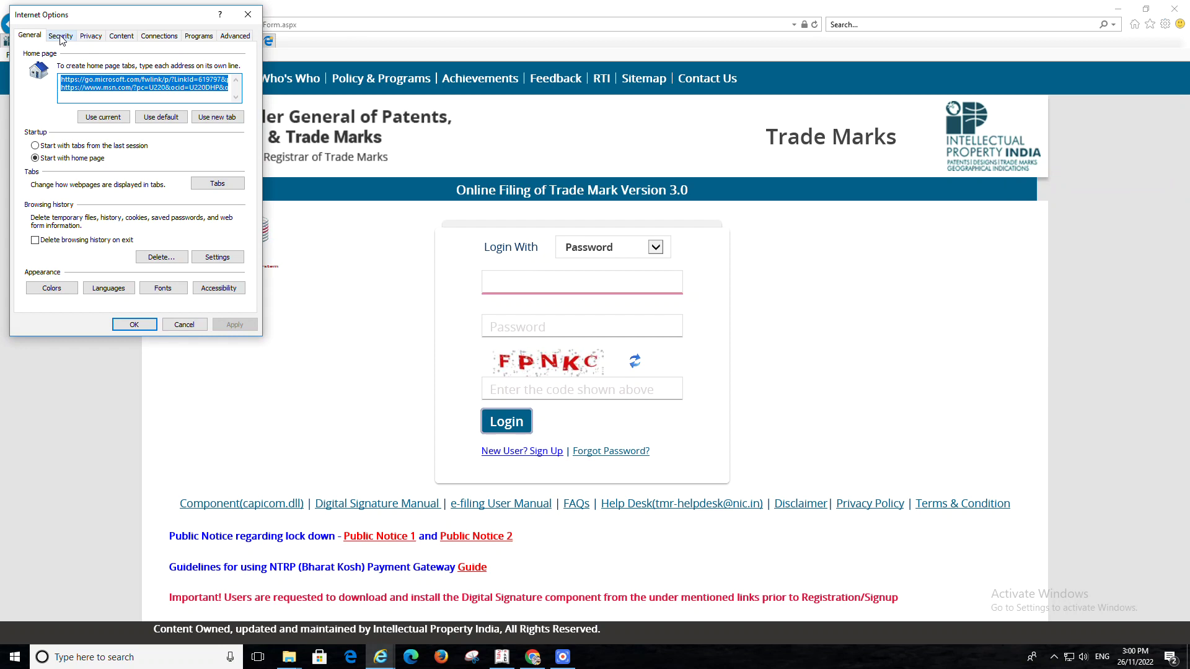
{"action": "left_click", "coordinate": [61, 35]}
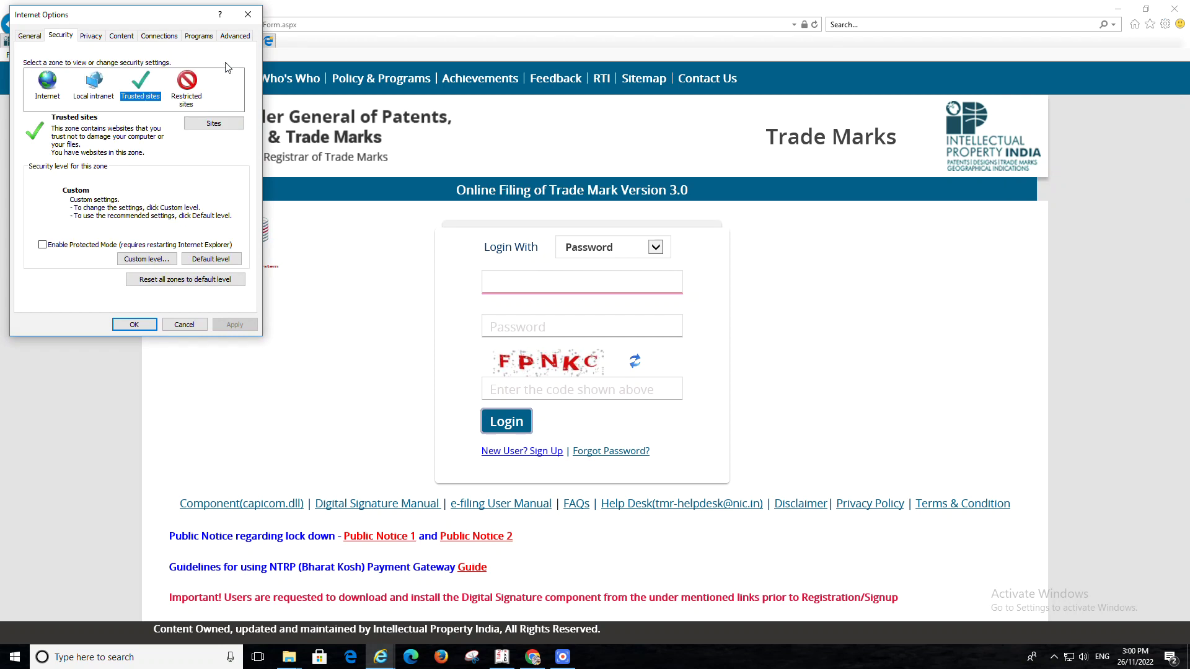
{"action": "left_click", "coordinate": [247, 14]}
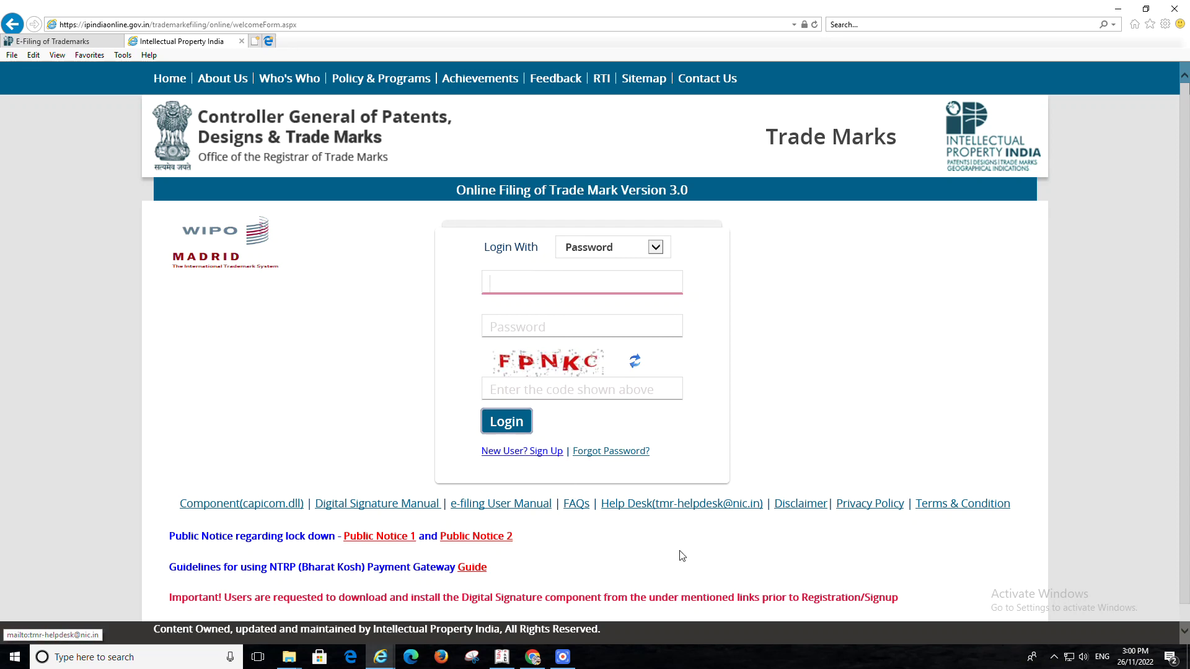
{"action": "scroll", "coordinate": [590, 416], "scroll_direction": "down", "scroll_amount": 1}
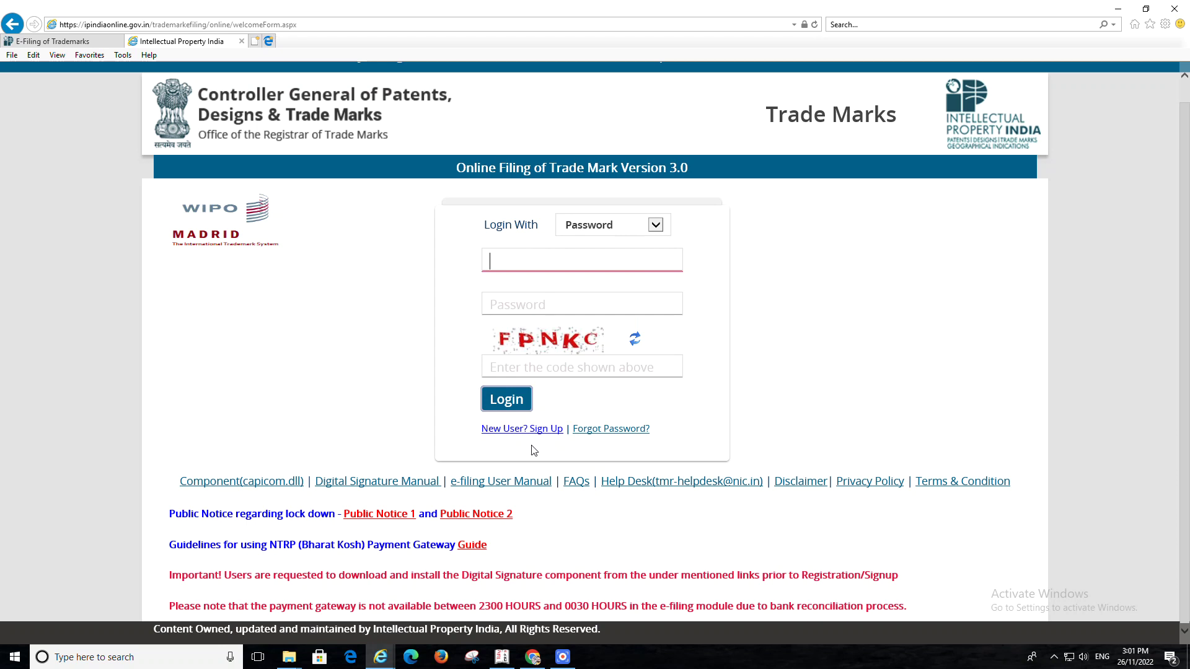
Sign up as a new user, proceed to the registration form, and choose Proprietor as Type of Applicant
{"action": "left_click", "coordinate": [521, 432]}
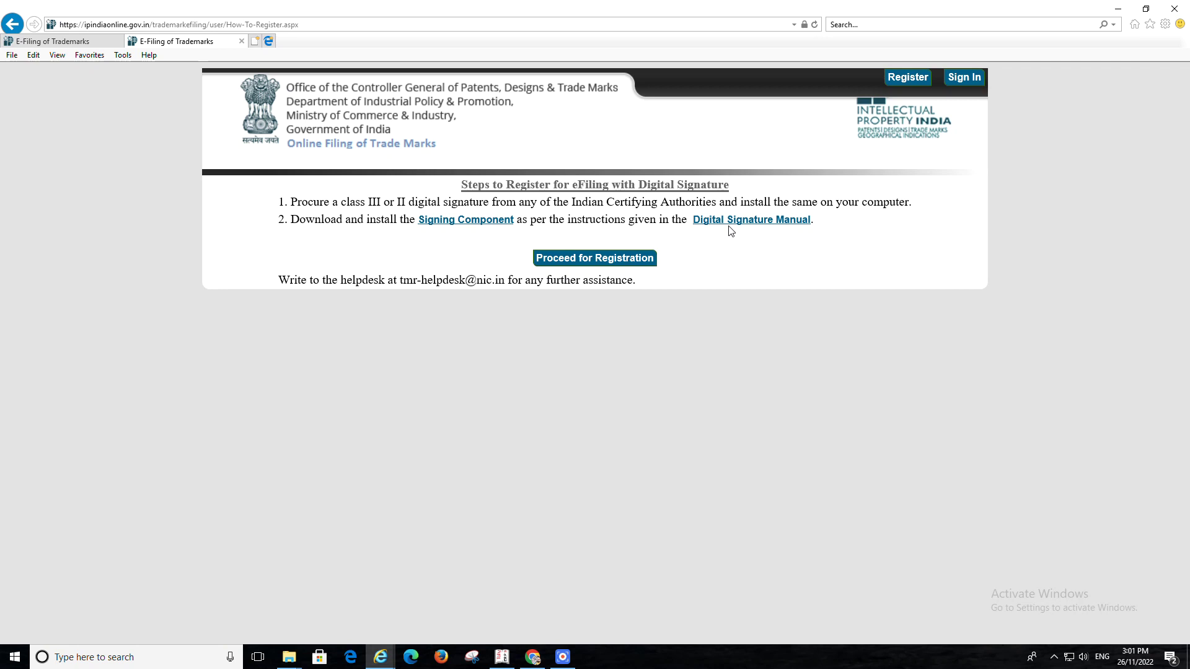
{"action": "left_click", "coordinate": [565, 259]}
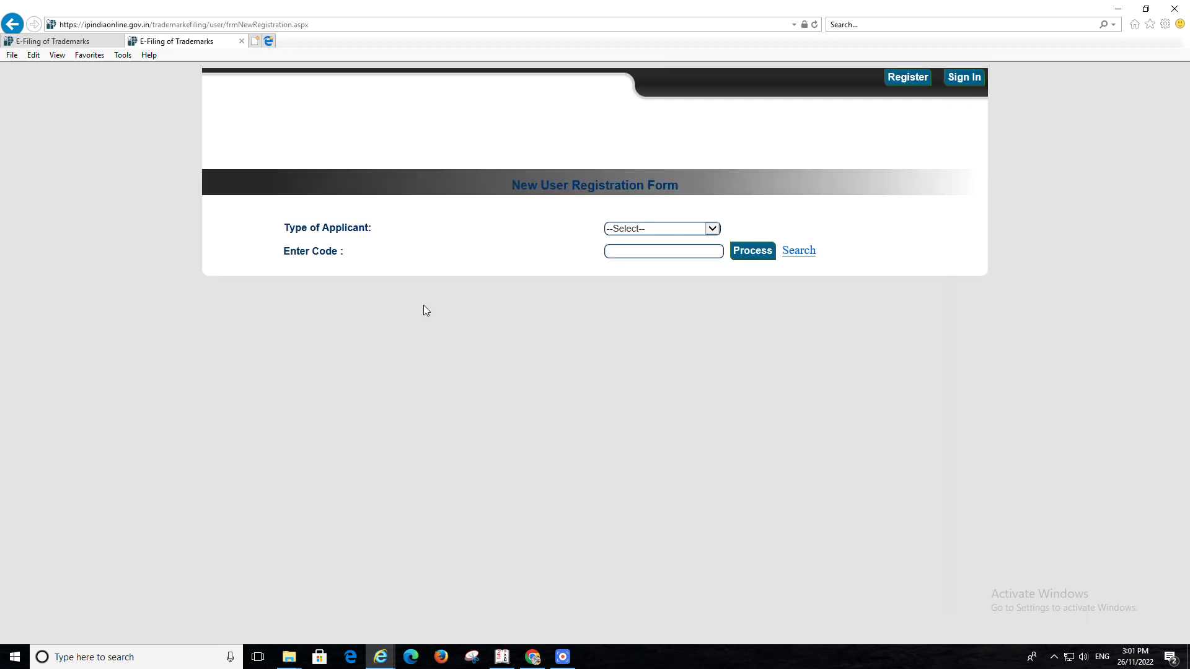
{"action": "left_click", "coordinate": [13, 28]}
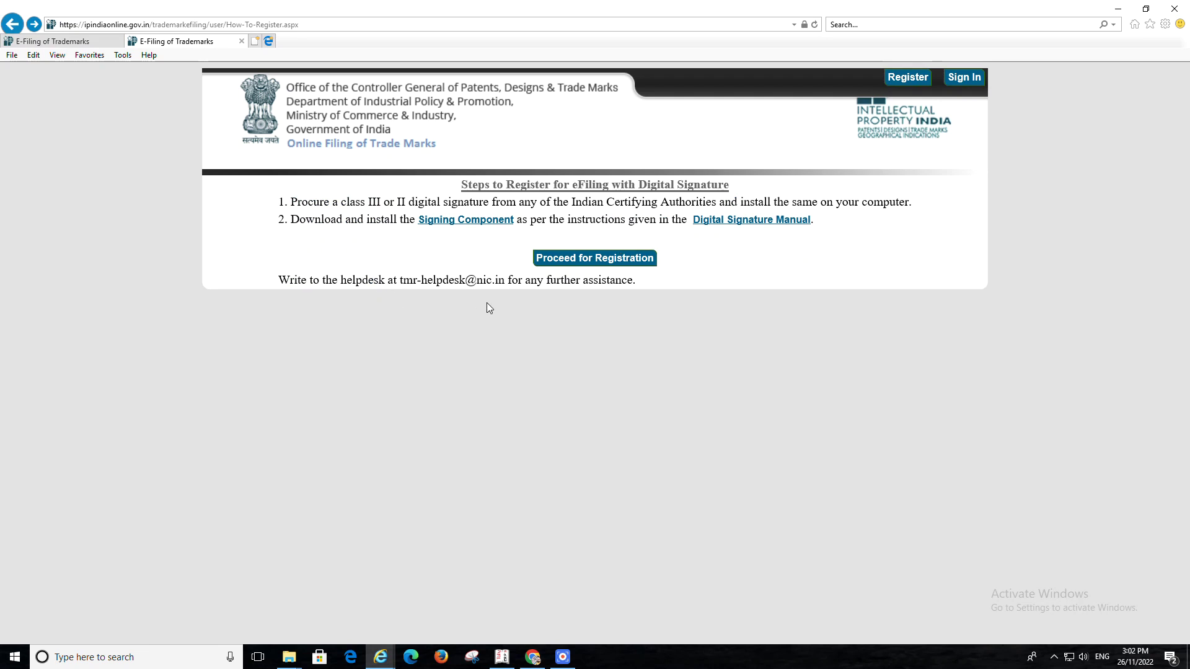
{"action": "left_click", "coordinate": [603, 262]}
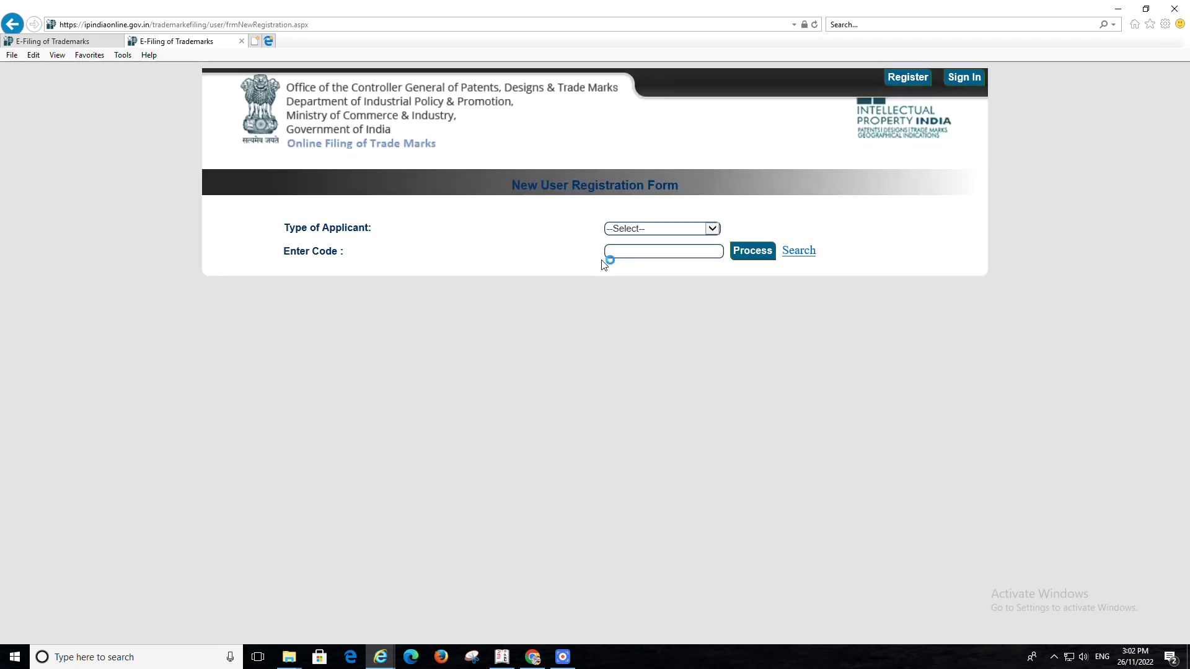
{"action": "left_click", "coordinate": [636, 228]}
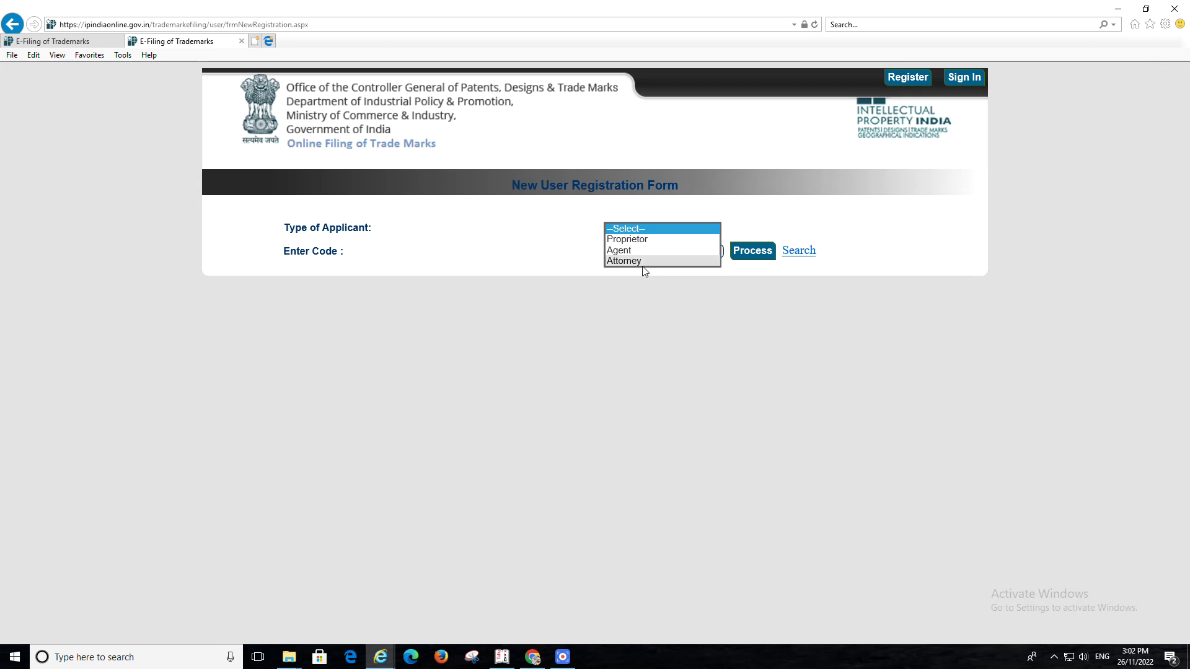
{"action": "left_click", "coordinate": [643, 241]}
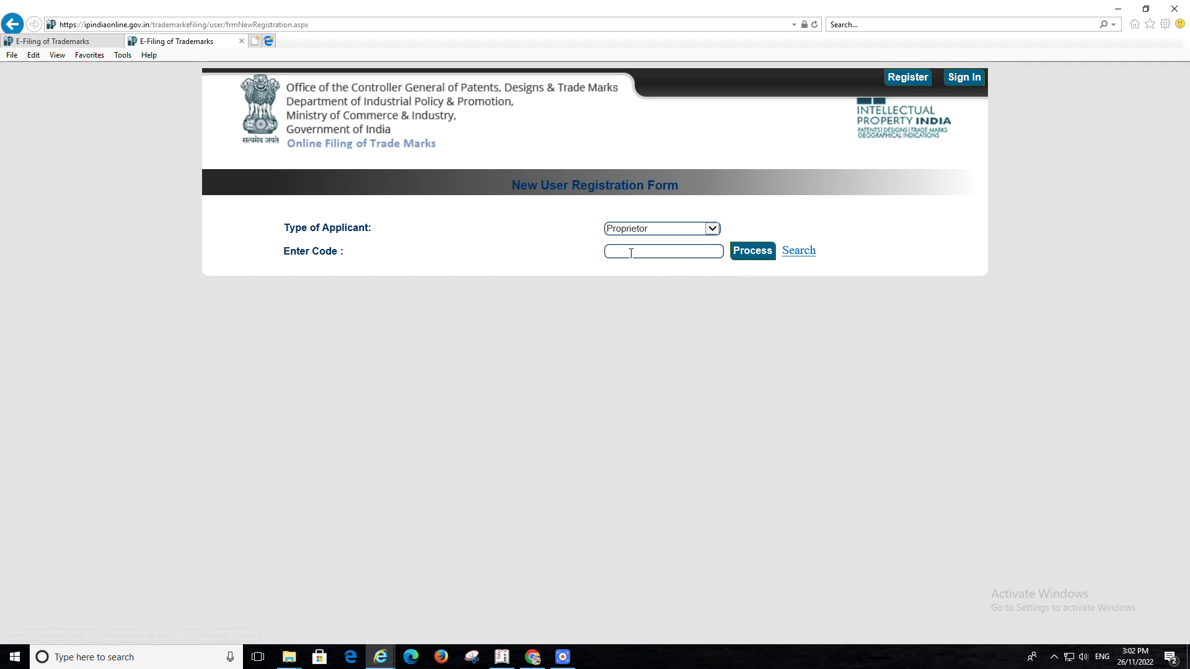
Search existing proprietors by the applicant's name, then choose Add New to enter proprietor details
{"action": "left_click", "coordinate": [801, 254]}
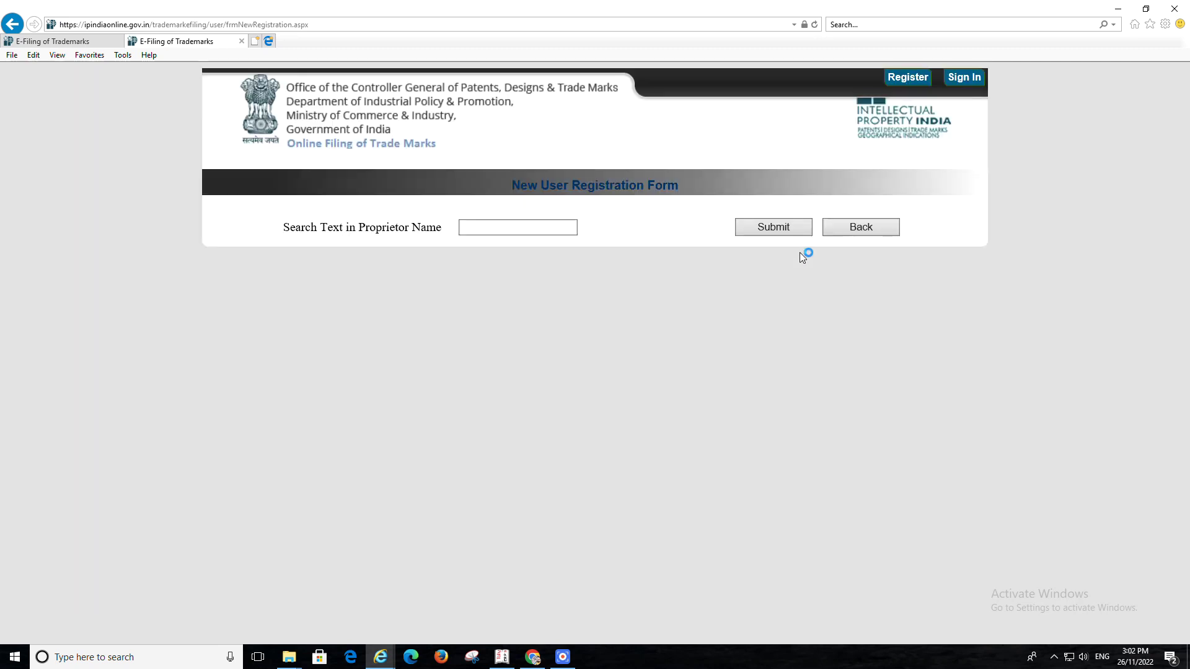
{"action": "left_click", "coordinate": [505, 230]}
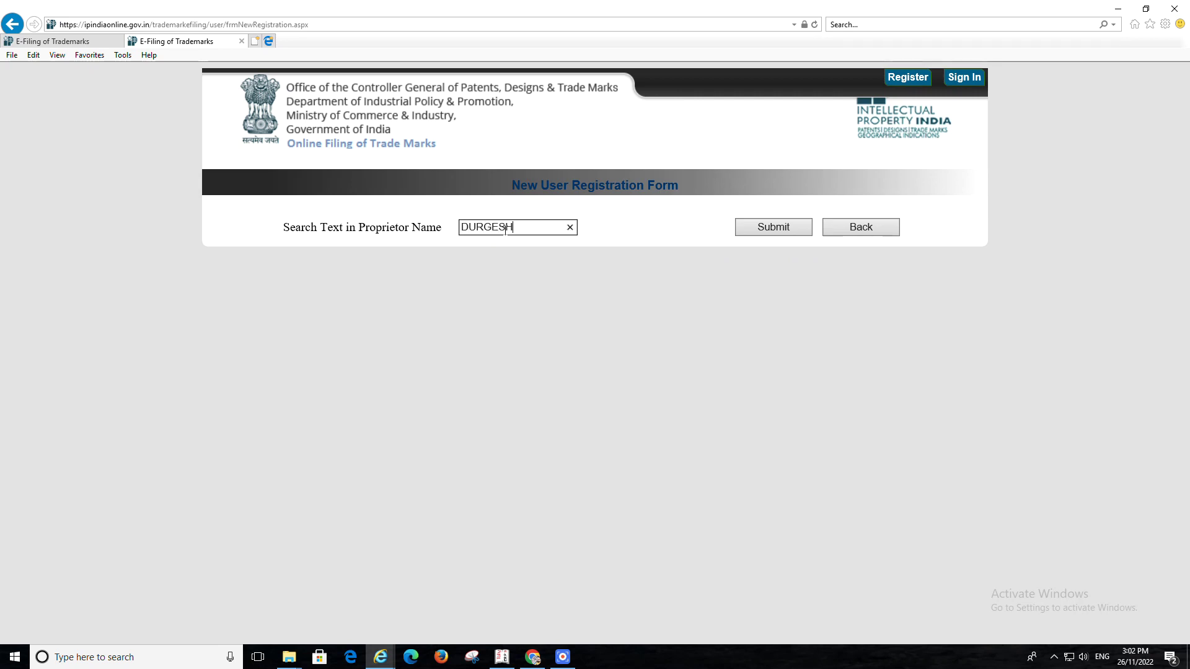
{"action": "left_click", "coordinate": [781, 233]}
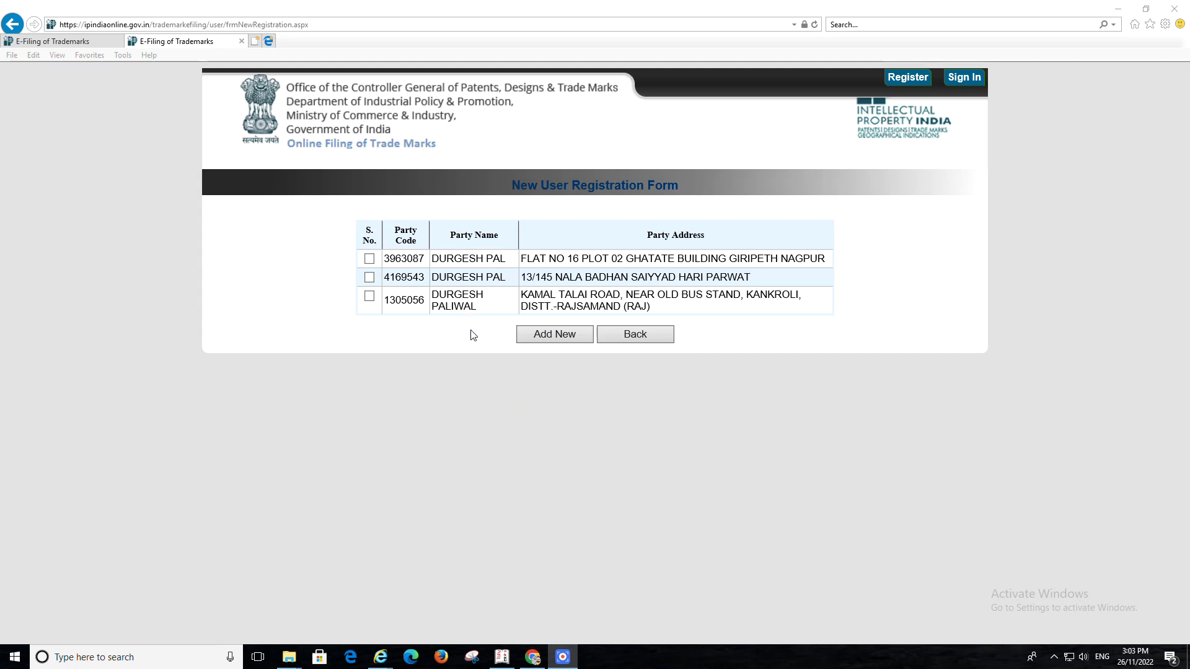
{"action": "left_click", "coordinate": [564, 341]}
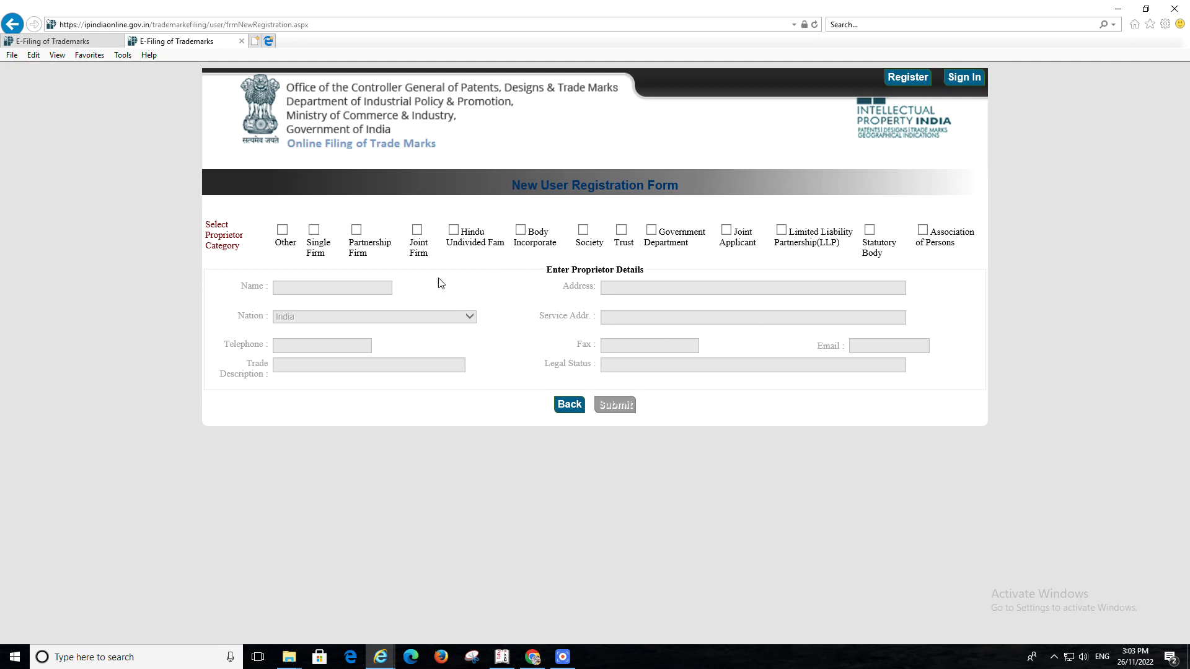
Choose the Single Firm proprietor category, enter the proprietor's name and address, and submit for a code
{"action": "left_click", "coordinate": [313, 231]}
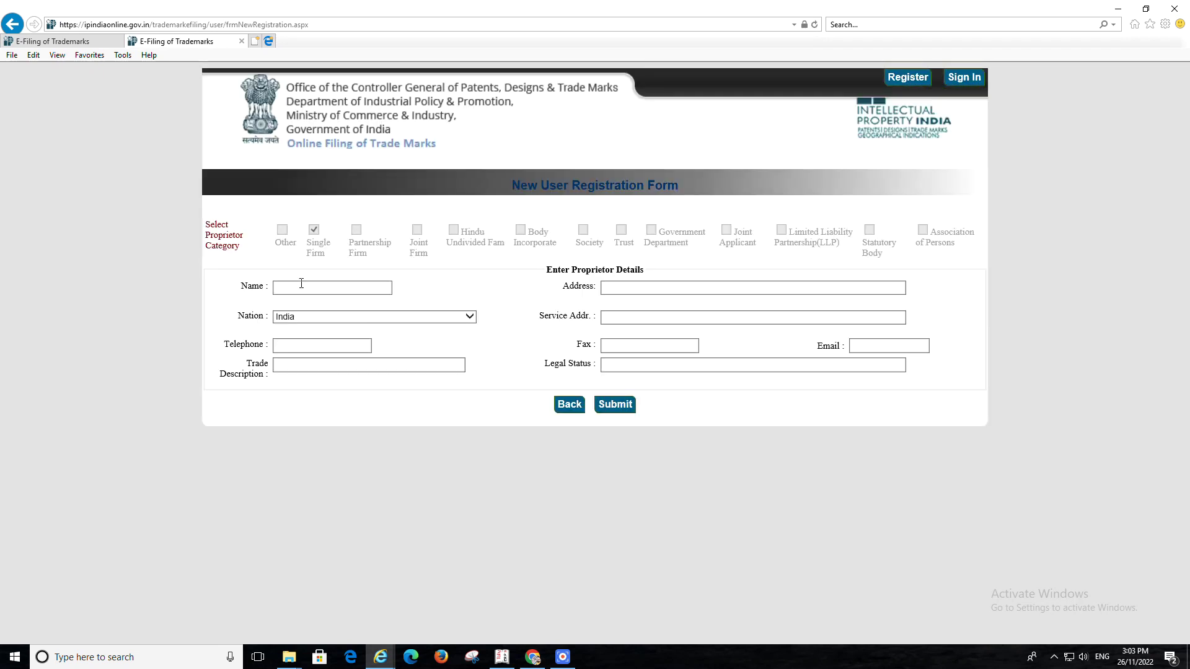
{"action": "left_click", "coordinate": [301, 284]}
{"action": "key", "text": "Tab"}
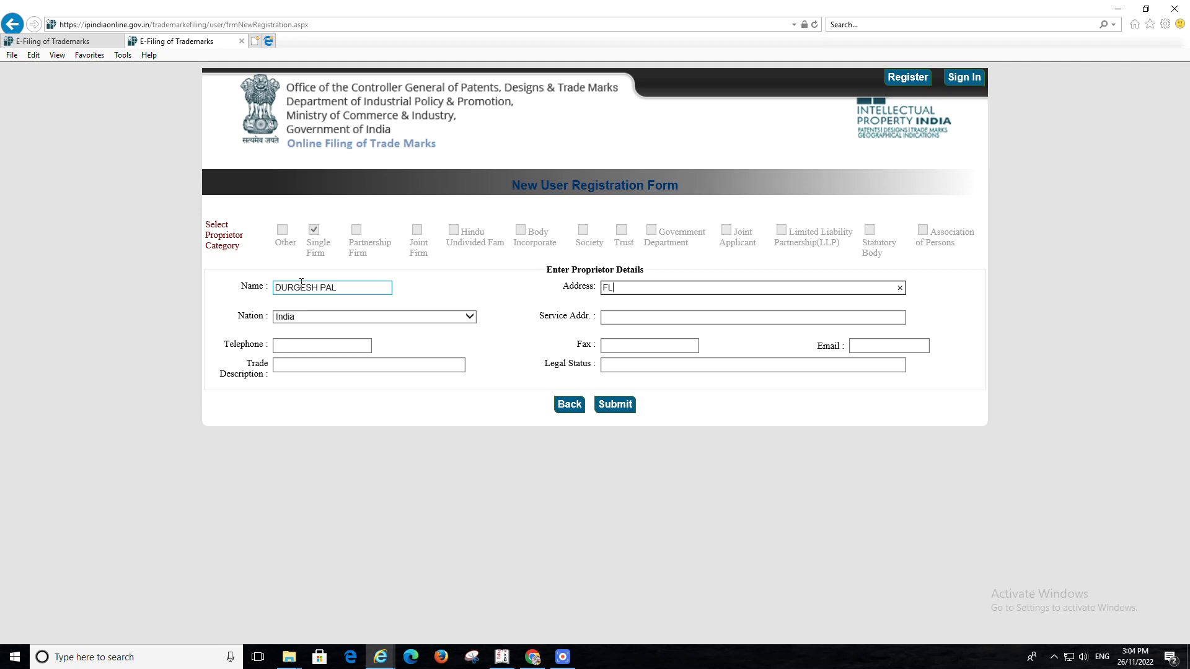
{"action": "type", "text": "FLAT NO"}
{"action": "left_click", "coordinate": [765, 646]}
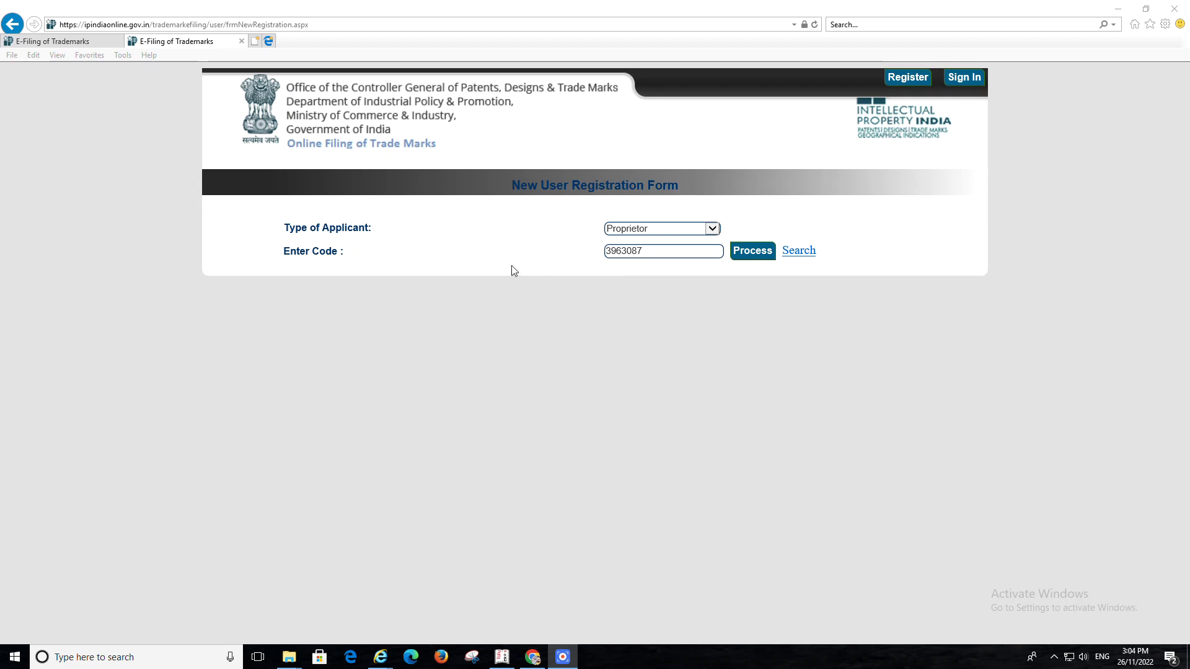
Process the proprietor code to load the proprietor's name, digital signature and user sections
{"action": "left_click", "coordinate": [651, 253]}
{"action": "left_click", "coordinate": [750, 256]}
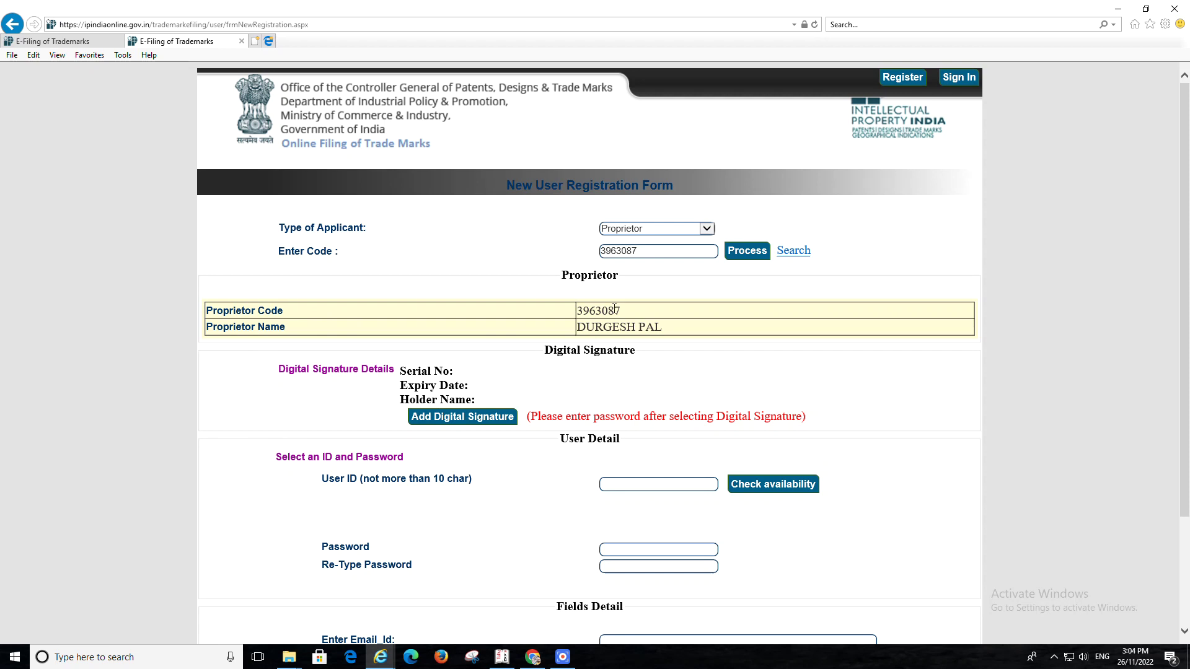
{"action": "scroll", "coordinate": [447, 539], "scroll_direction": "down", "scroll_amount": 3}
{"action": "scroll", "coordinate": [447, 538], "scroll_direction": "up", "scroll_amount": 3}
{"action": "scroll", "coordinate": [558, 459], "scroll_direction": "down", "scroll_amount": 2}
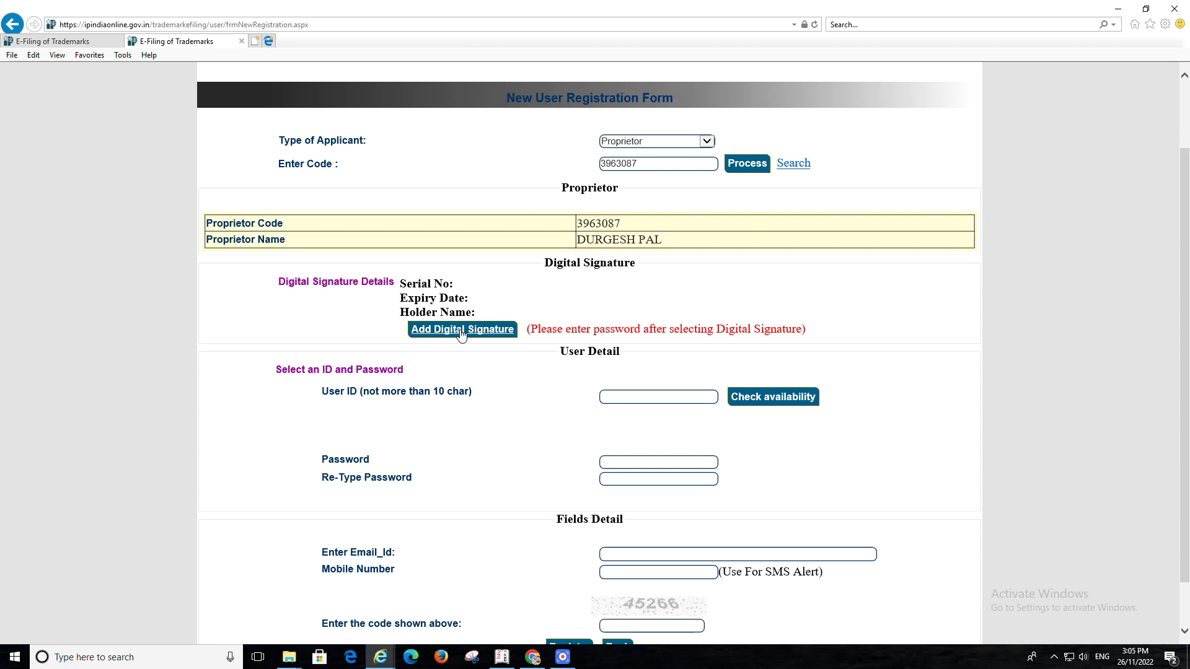
Check the browser's trusted-site security settings, then attach the signing certificate expiring 1/1/2023
{"action": "left_click", "coordinate": [1165, 23]}
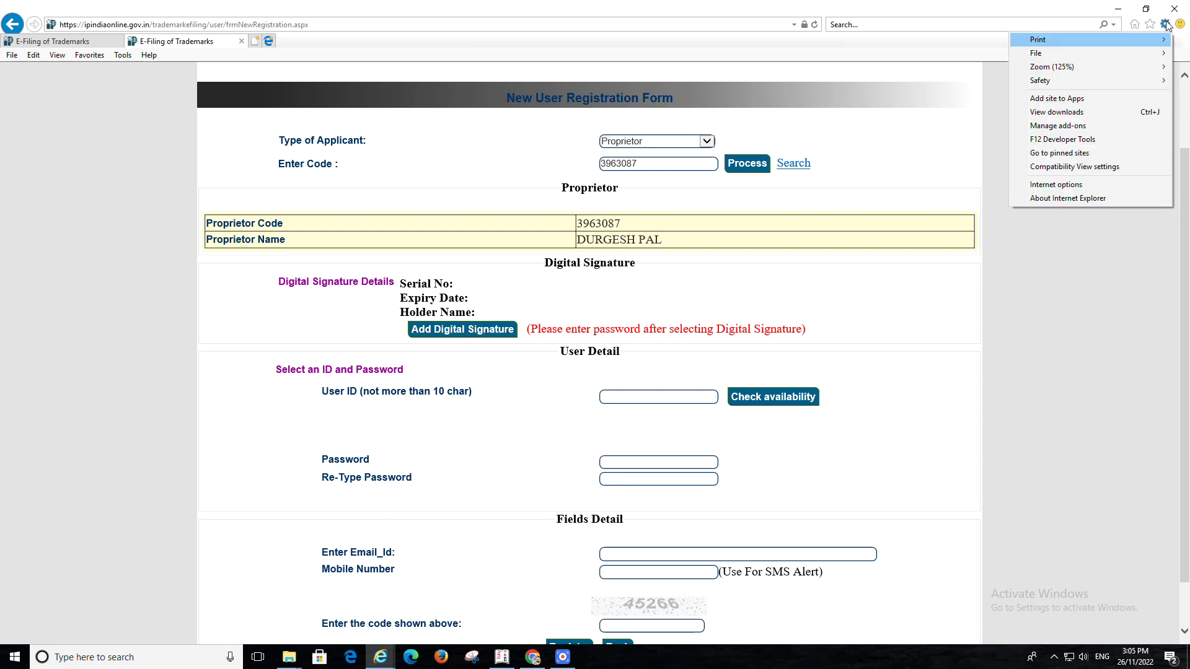
{"action": "left_click", "coordinate": [1070, 188]}
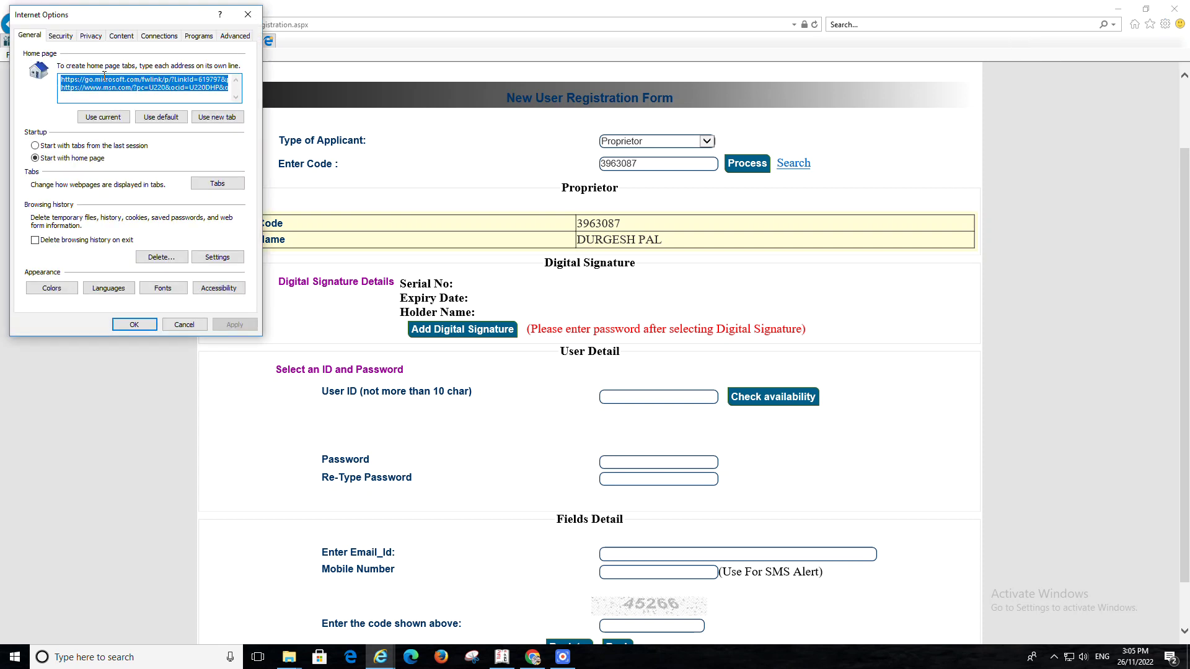
{"action": "left_click", "coordinate": [61, 36]}
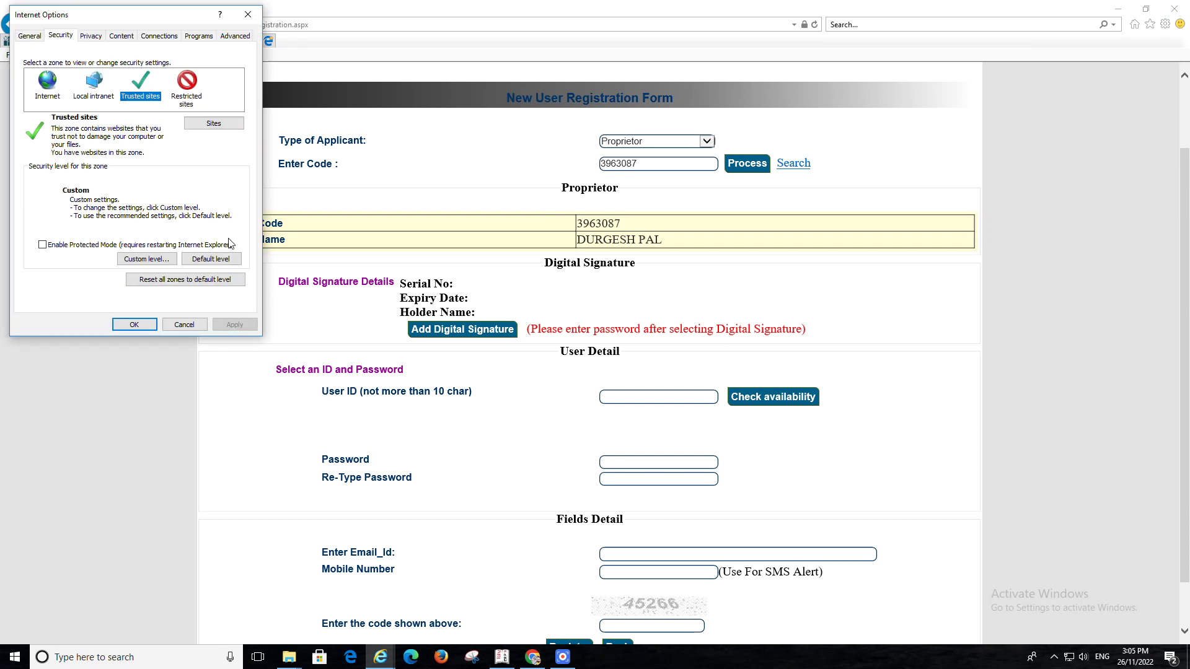
{"action": "left_click", "coordinate": [181, 325]}
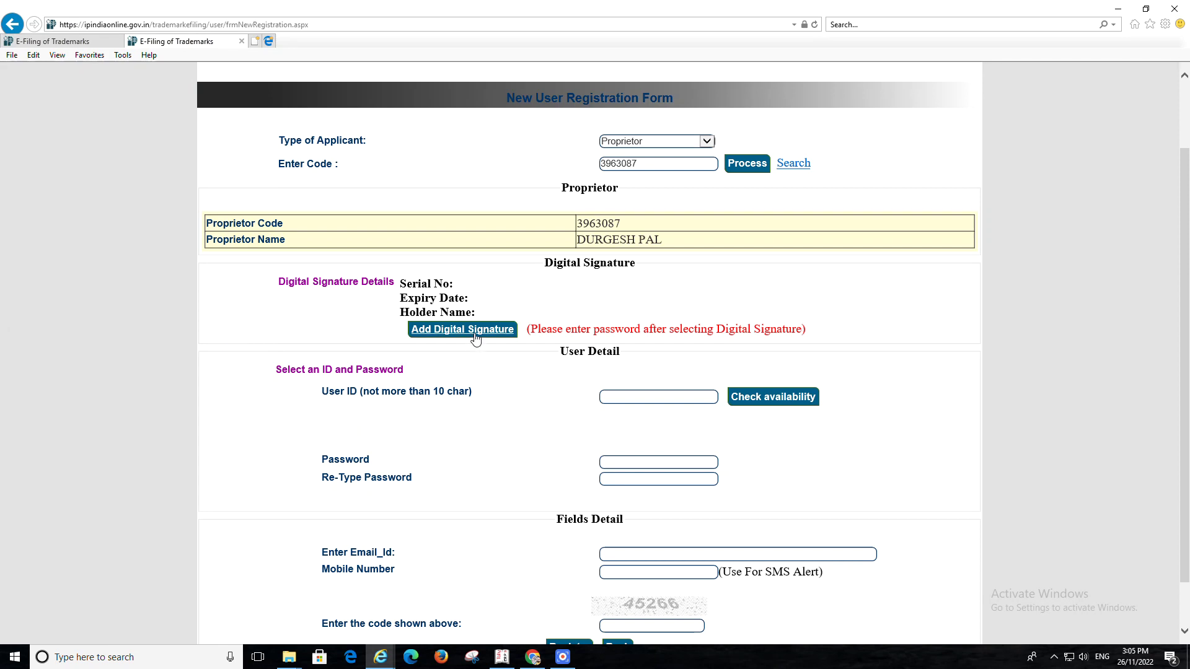
{"action": "left_click", "coordinate": [475, 337]}
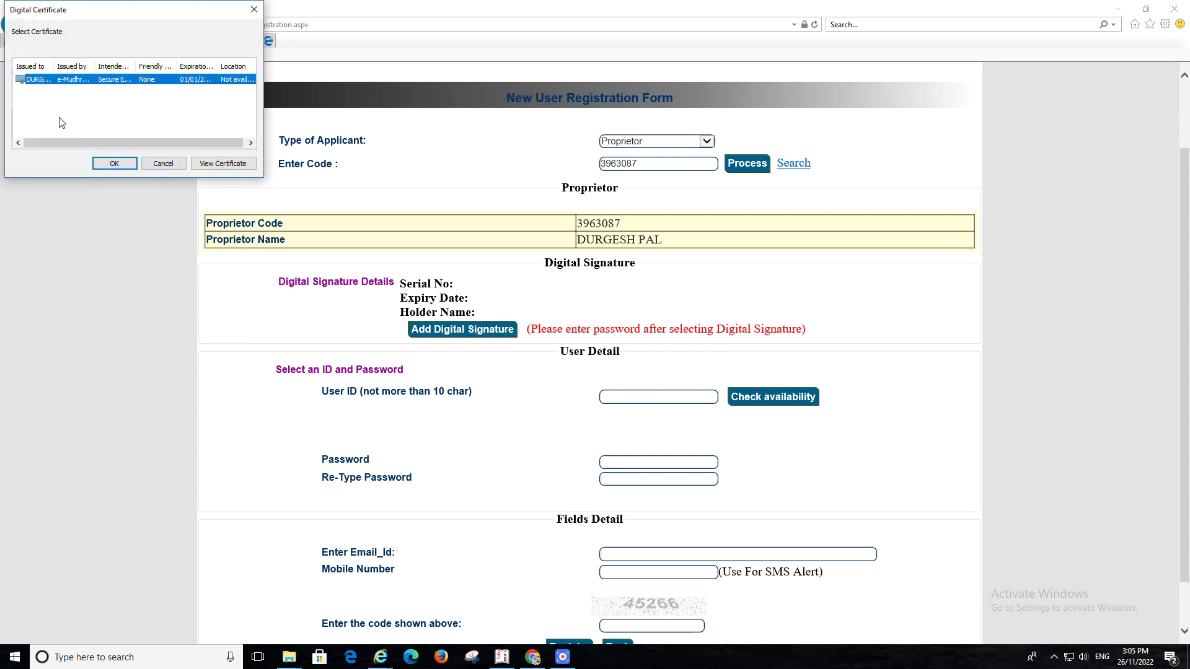
{"action": "left_click", "coordinate": [119, 162]}
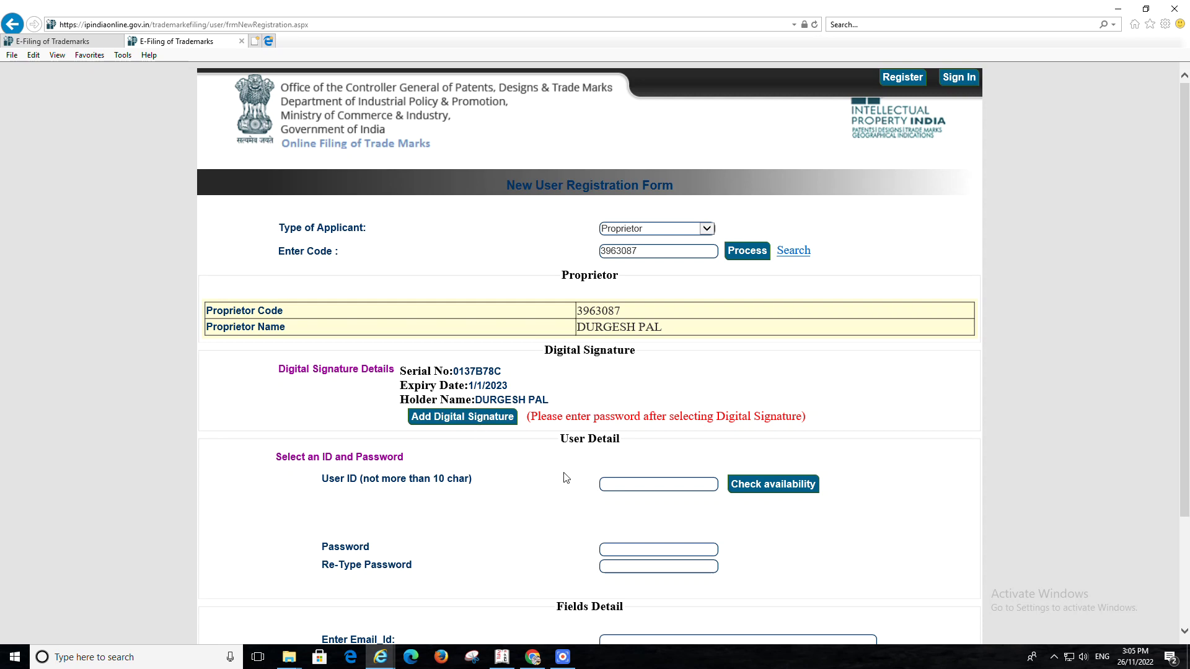
Enter a user ID, confirm it is available, set the account password, and register the user
{"action": "left_click", "coordinate": [626, 483]}
{"action": "scroll", "coordinate": [629, 482], "scroll_direction": "down", "scroll_amount": 2}
{"action": "type", "text": "cadkp2016"}
{"action": "key", "text": "Return"}
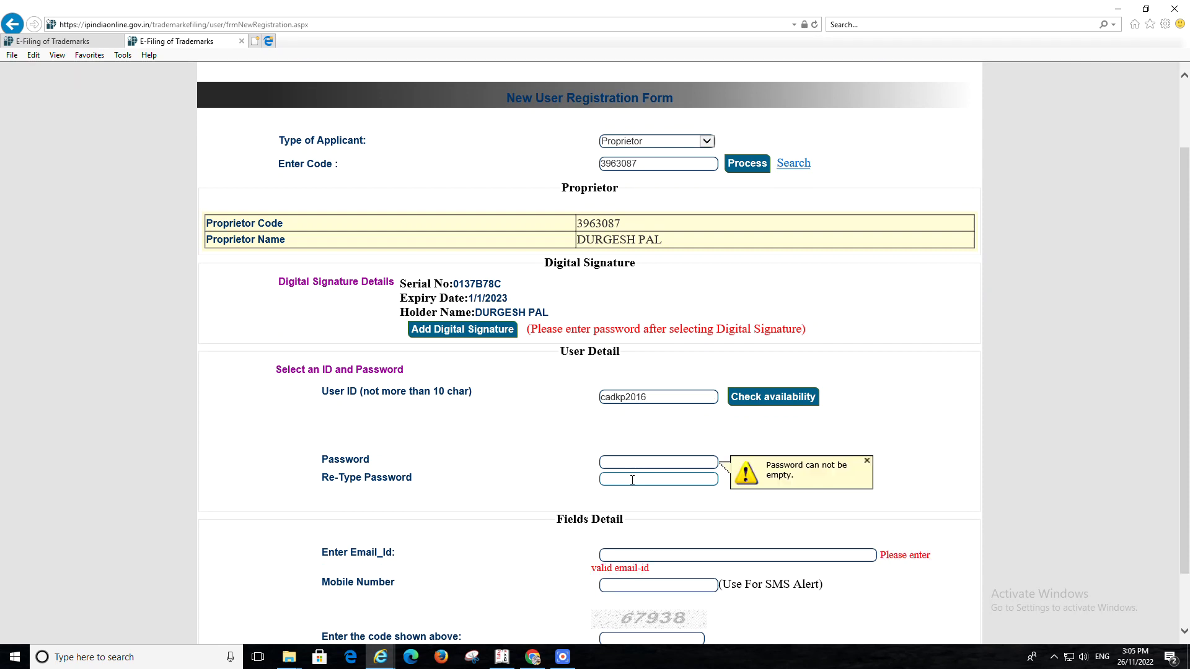
{"action": "left_click", "coordinate": [767, 404]}
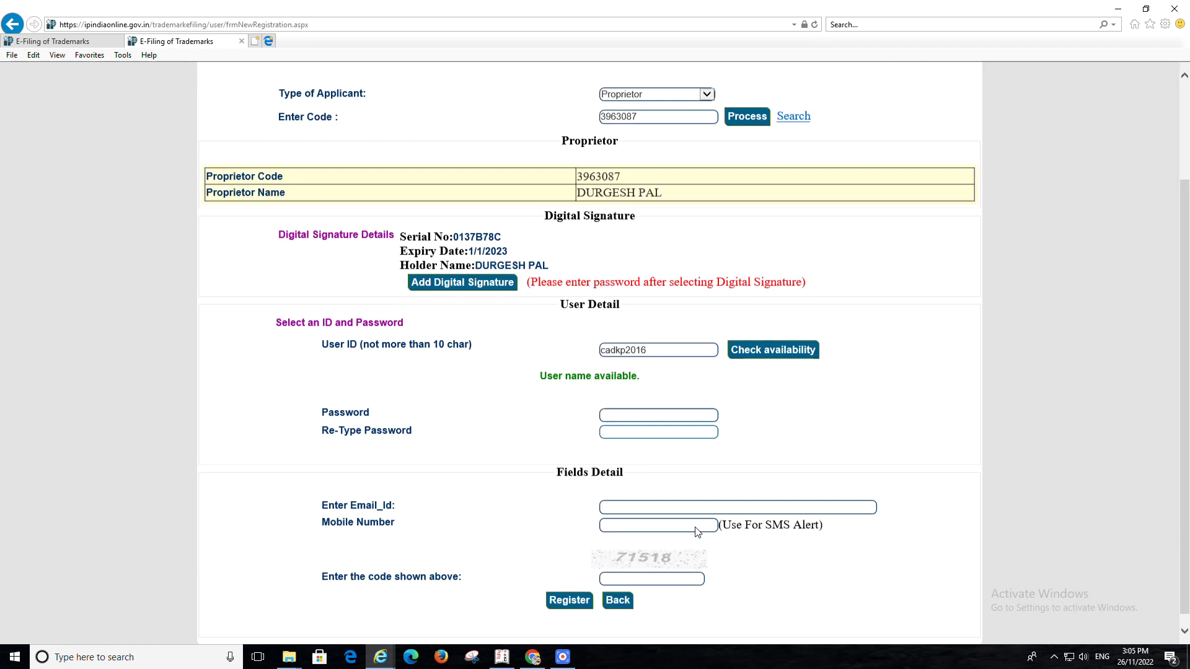
{"action": "left_click", "coordinate": [620, 406]}
{"action": "type", "text": "*****"}
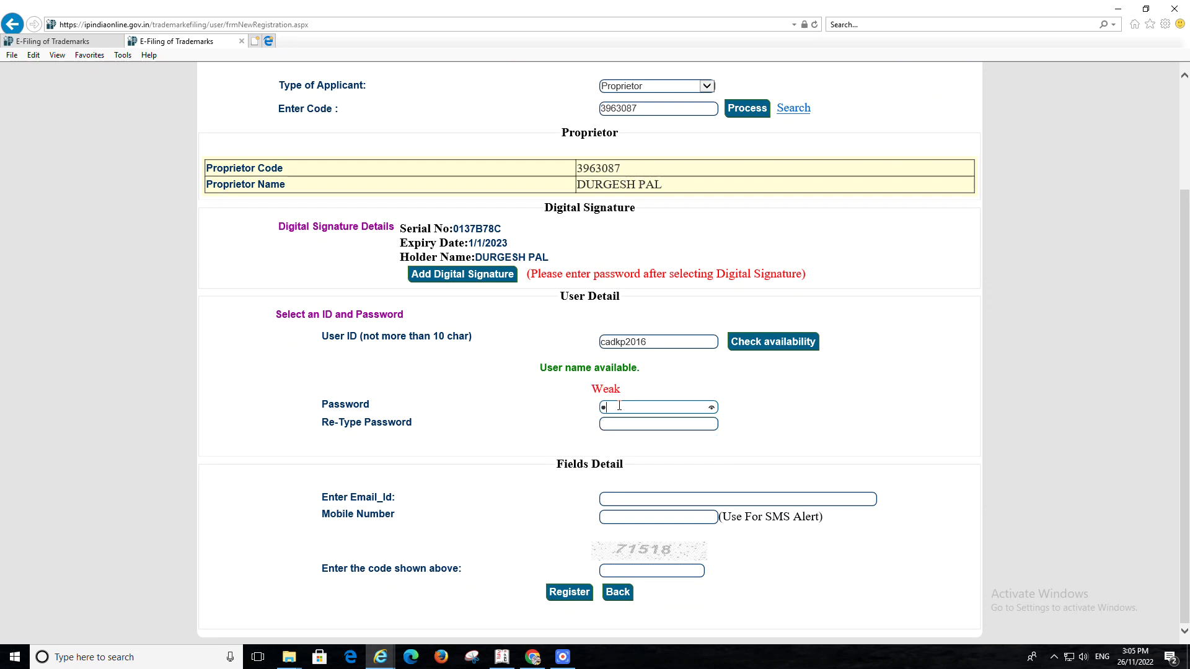
{"action": "type", "text": "******"}
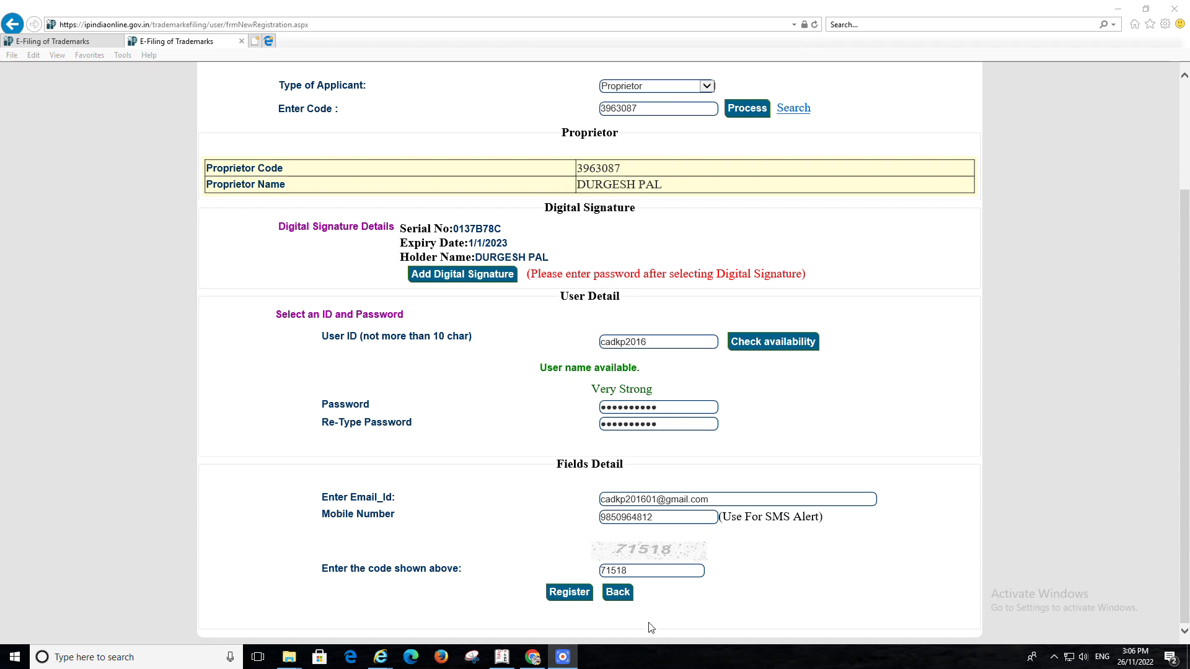
{"action": "left_click", "coordinate": [567, 594]}
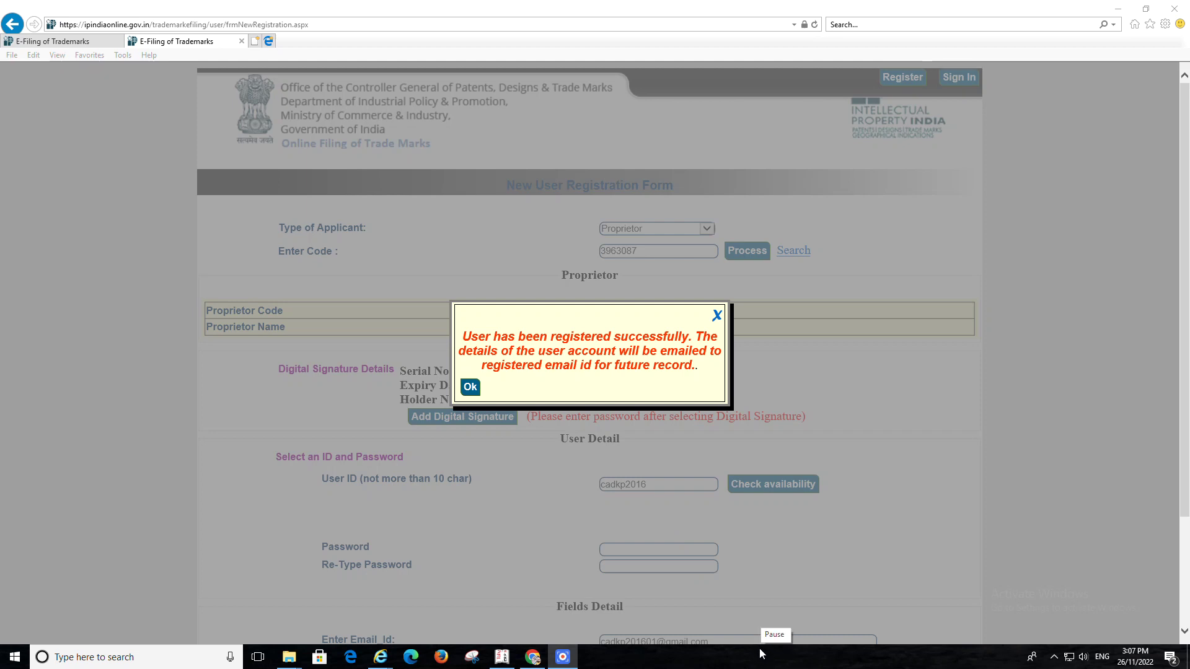
Acknowledge the 'User has been registered successfully' message
{"action": "left_click", "coordinate": [470, 388]}
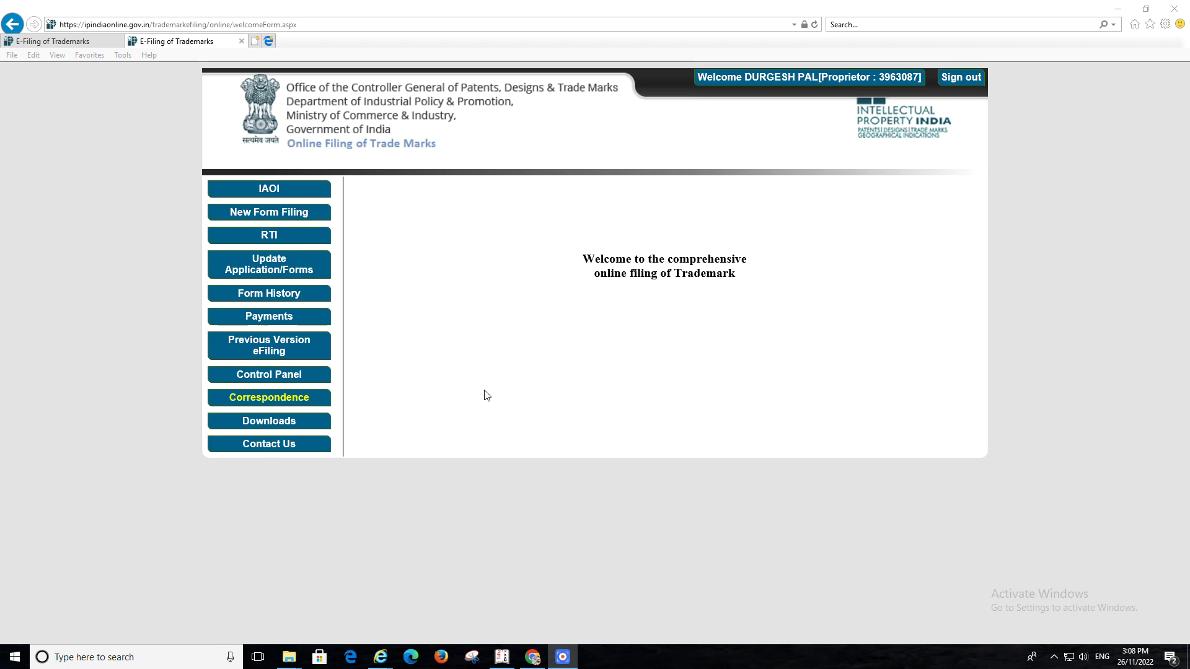
Start a new TM-A filing with Individual/Sole Proprietor as the applicant type
{"action": "left_click", "coordinate": [266, 217]}
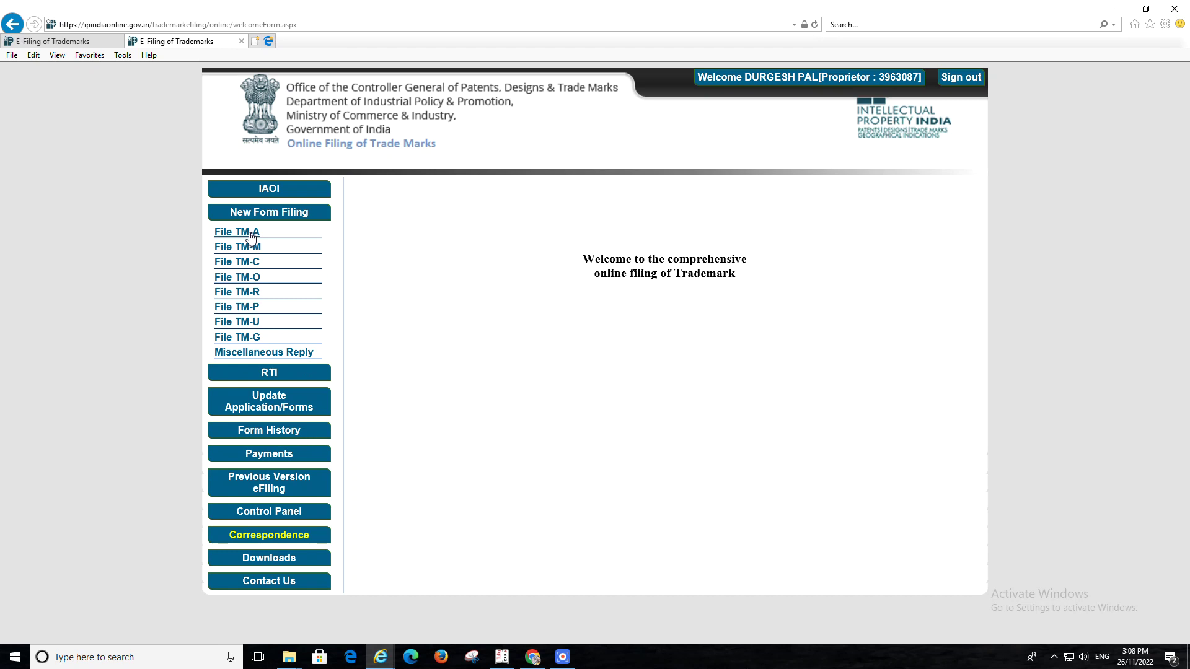
{"action": "left_click", "coordinate": [251, 233]}
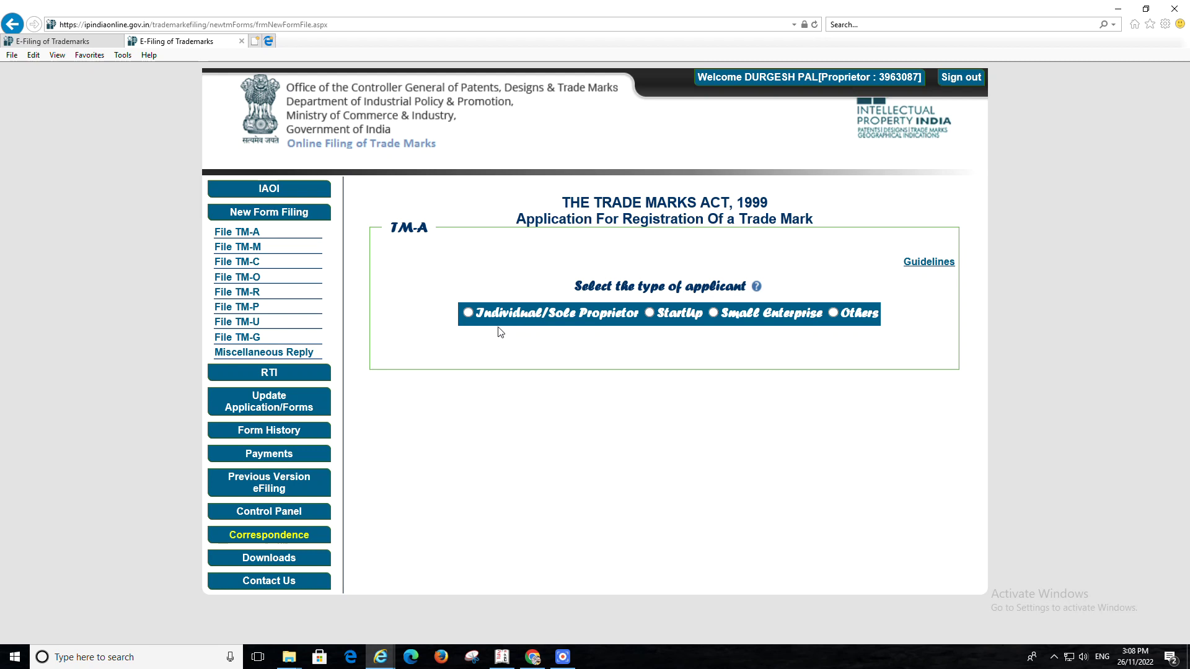
{"action": "left_click", "coordinate": [467, 312]}
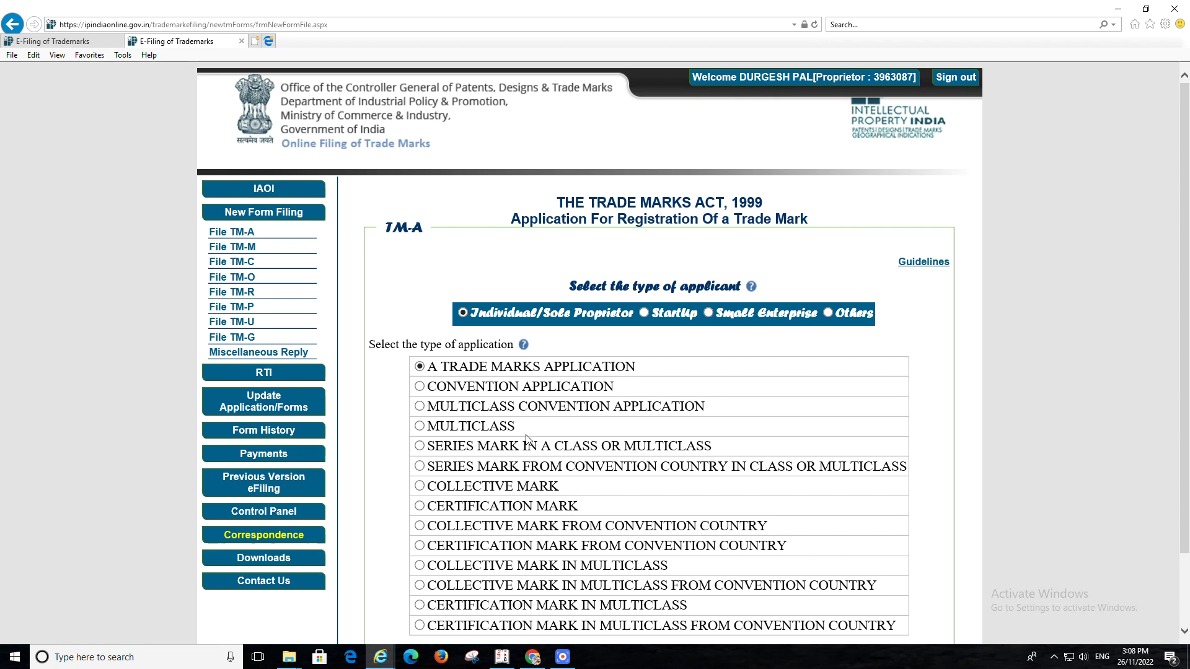
Enter trademark class 35, review the class details, and submit the application
{"action": "scroll", "coordinate": [620, 502], "scroll_direction": "down", "scroll_amount": 2}
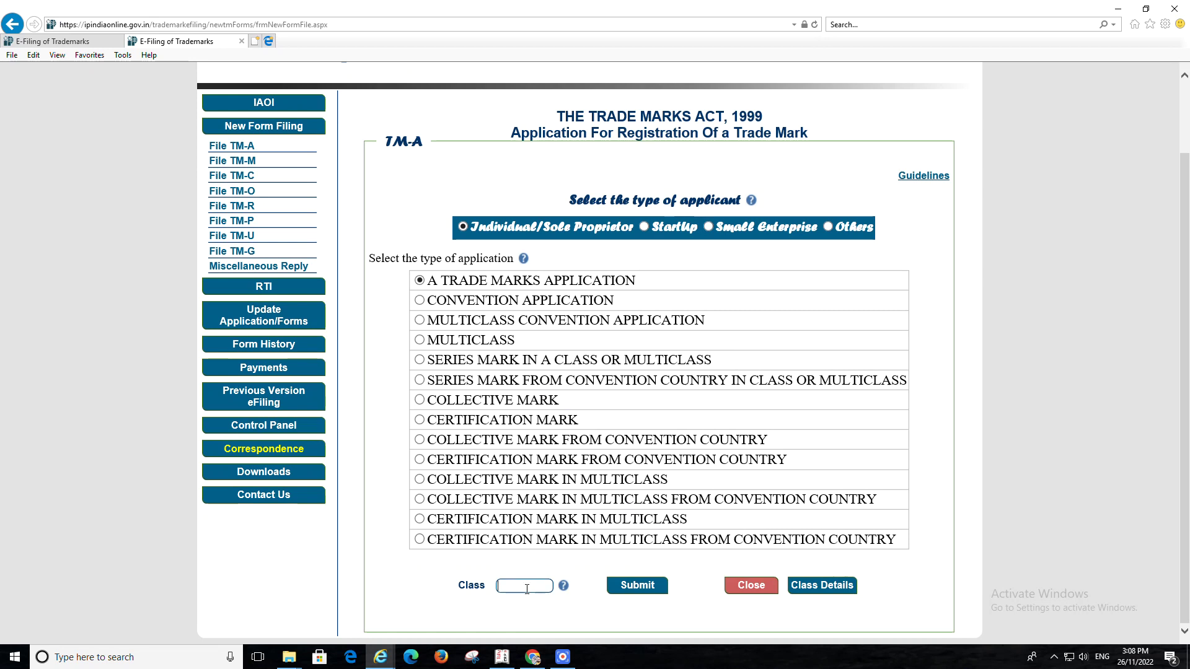
{"action": "type", "text": "35"}
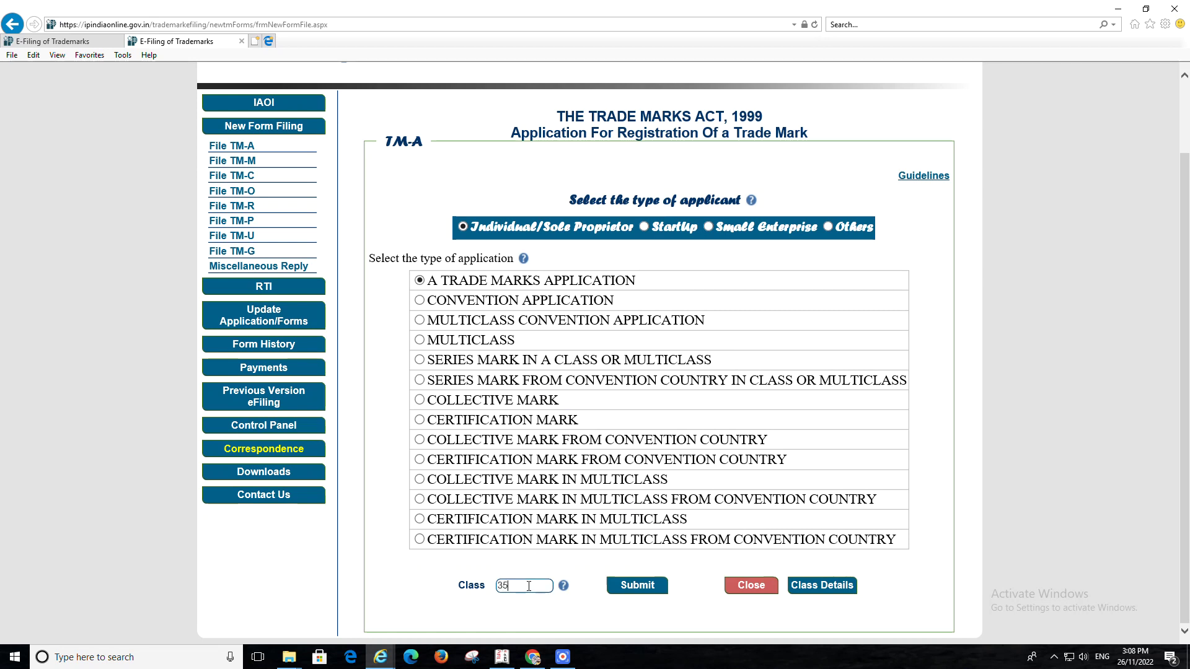
{"action": "left_click", "coordinate": [826, 592]}
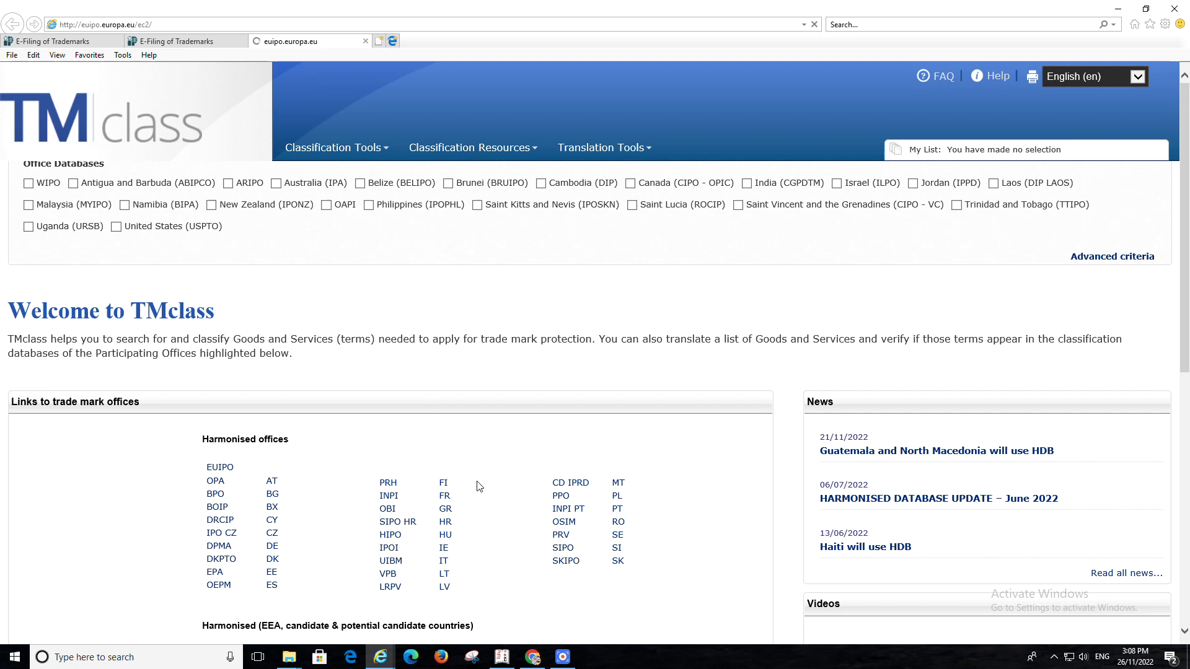
{"action": "left_click", "coordinate": [183, 42]}
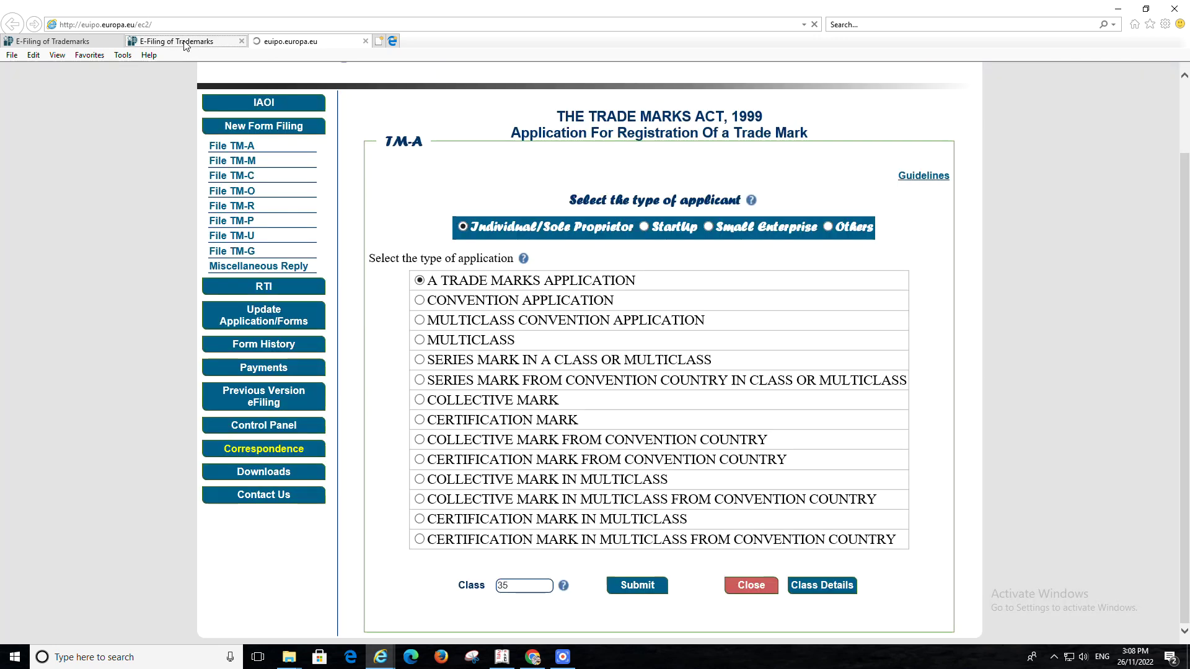
{"action": "left_click", "coordinate": [634, 592]}
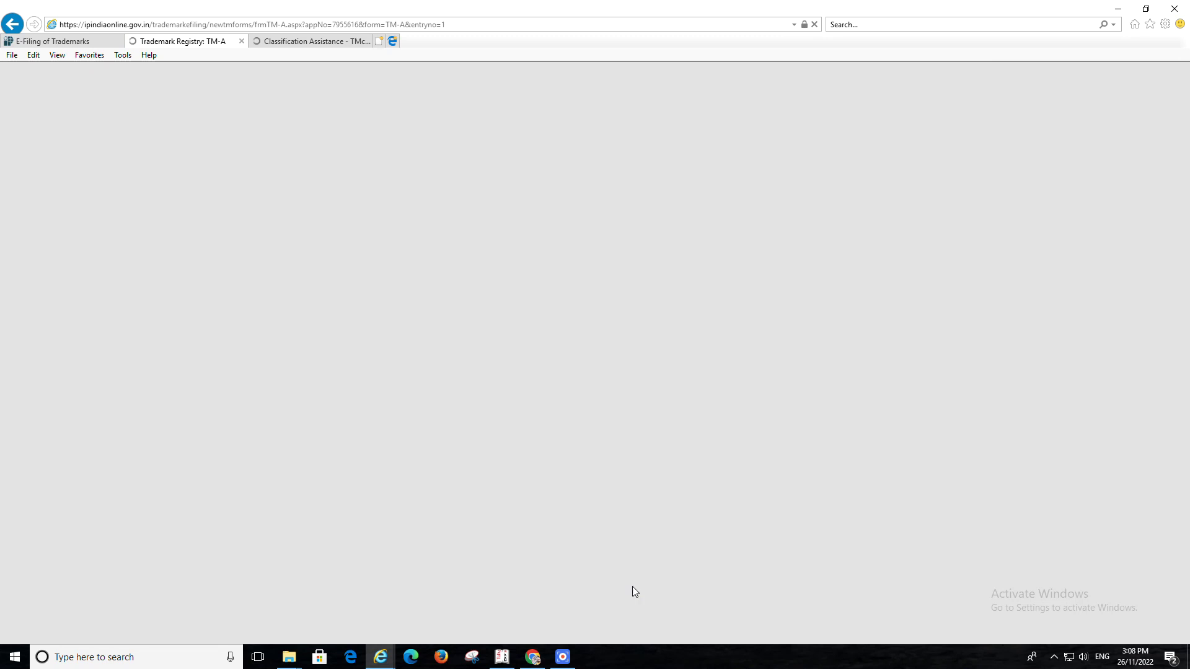